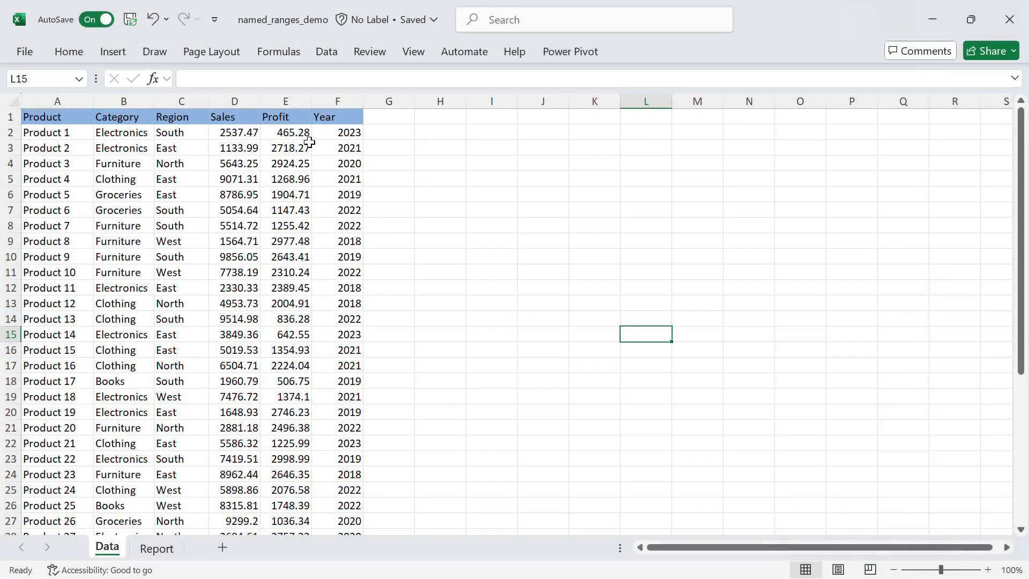
Step: Look over the category sales summary and its trend sparklines on the Report sheet
{"action": "left_click", "coordinate": [157, 547]}
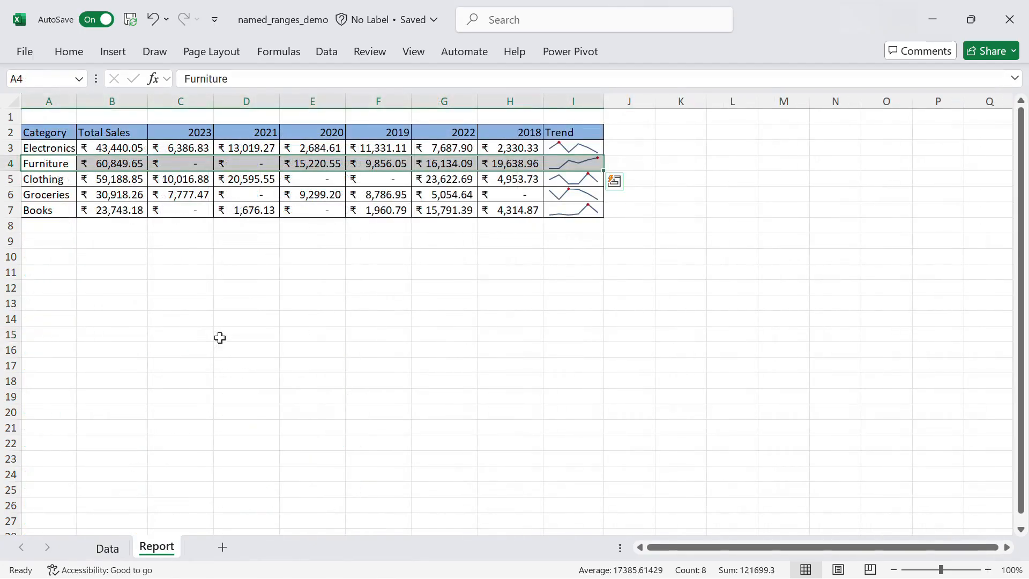
{"action": "key", "text": "ctrl+q"}
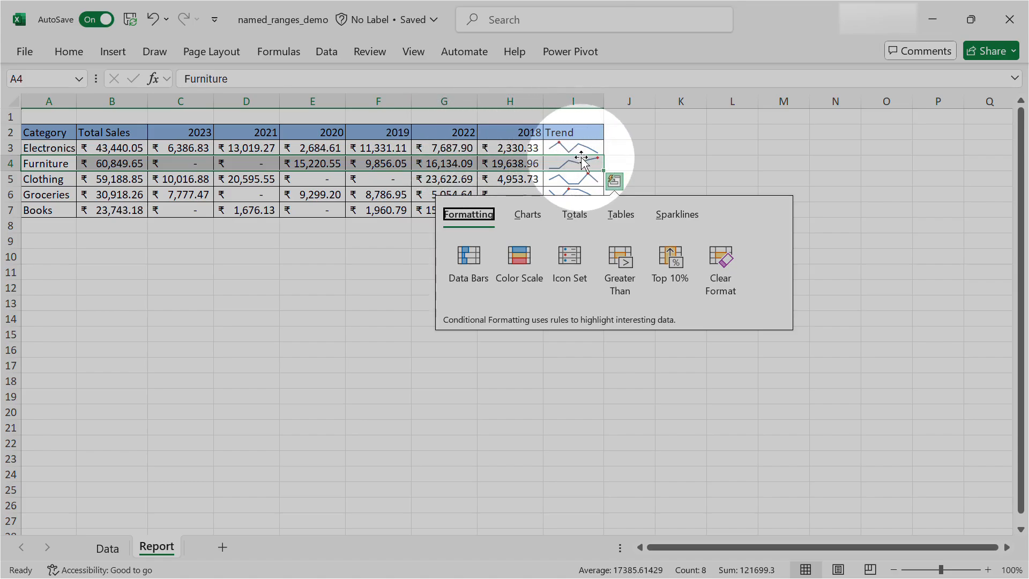
{"action": "left_click", "coordinate": [657, 152]}
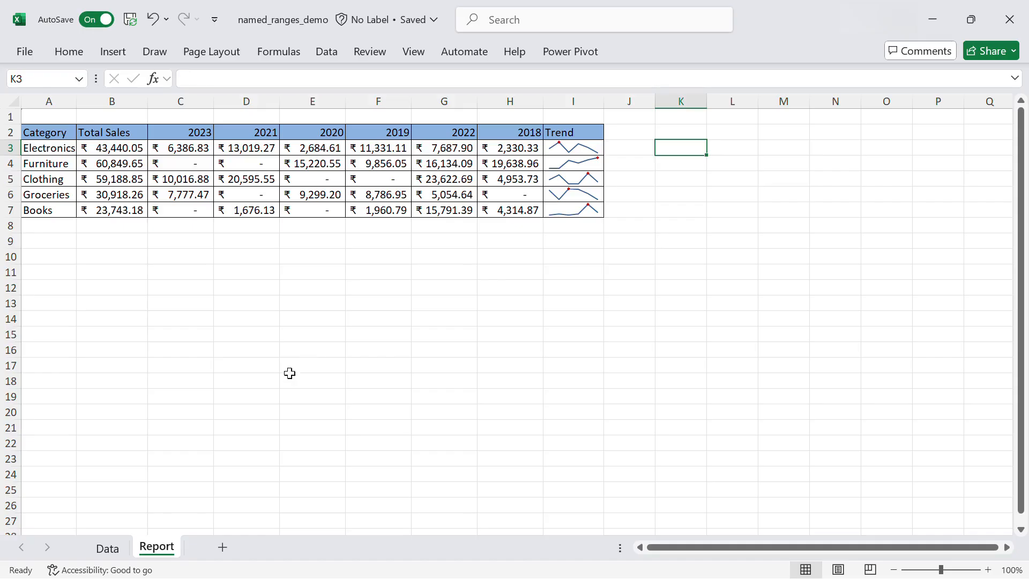
Step: Examine the product records on the Data sheet by row, by column and as a block
{"action": "left_click", "coordinate": [110, 546]}
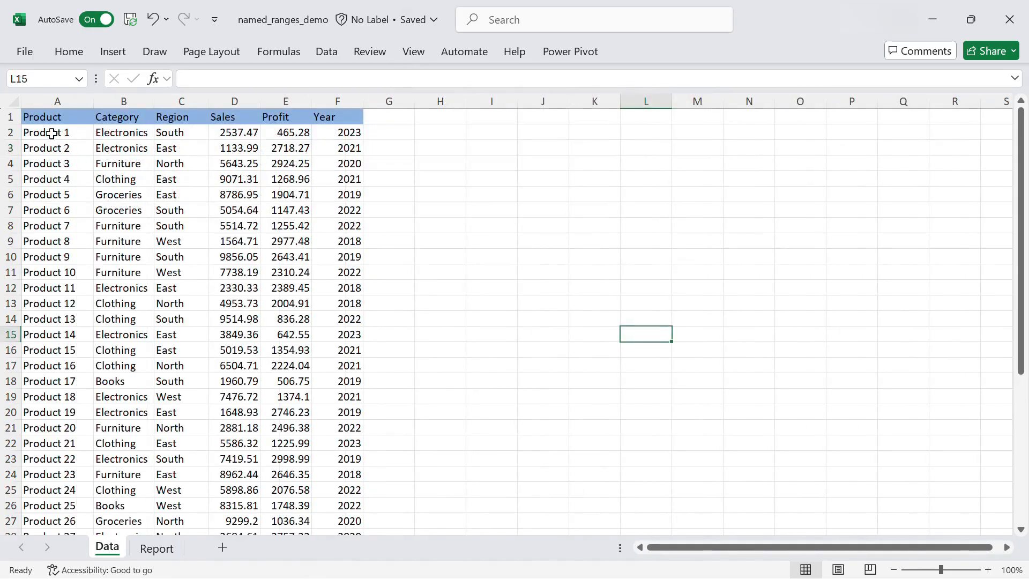
{"action": "left_click_drag", "start_coordinate": [54, 133], "coordinate": [334, 130]}
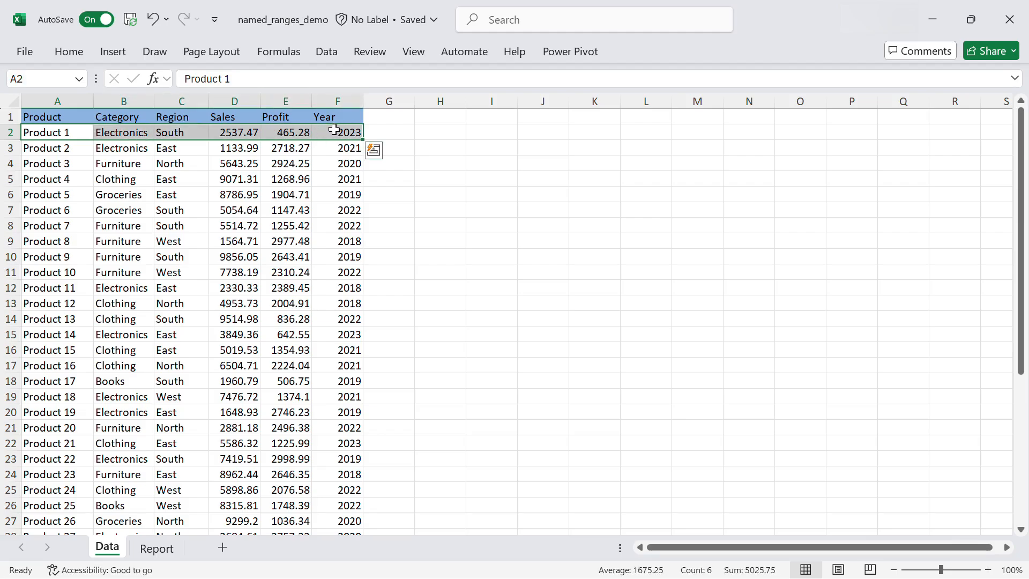
{"action": "left_click", "coordinate": [164, 160]}
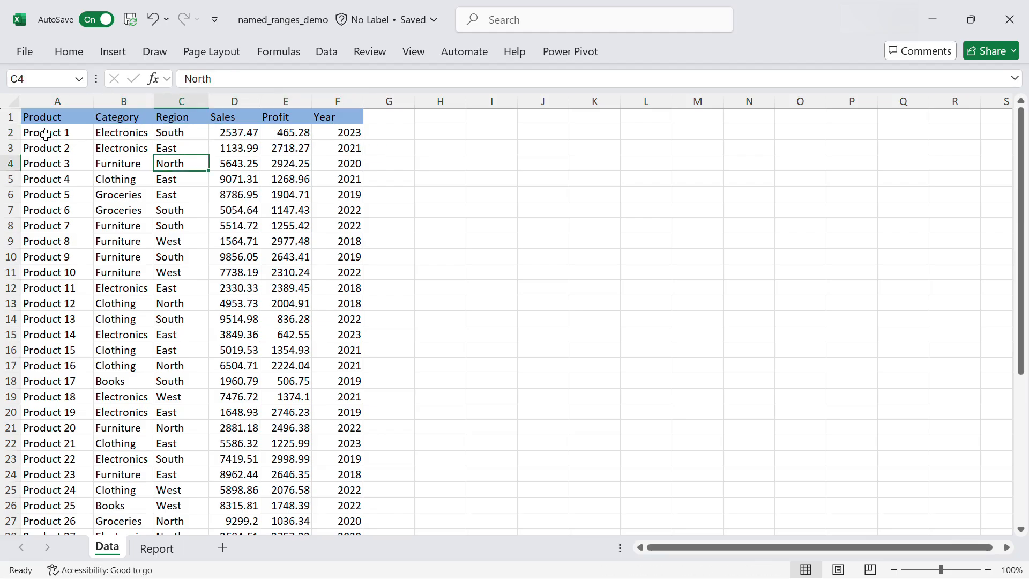
{"action": "left_click_drag", "start_coordinate": [51, 132], "coordinate": [335, 130]}
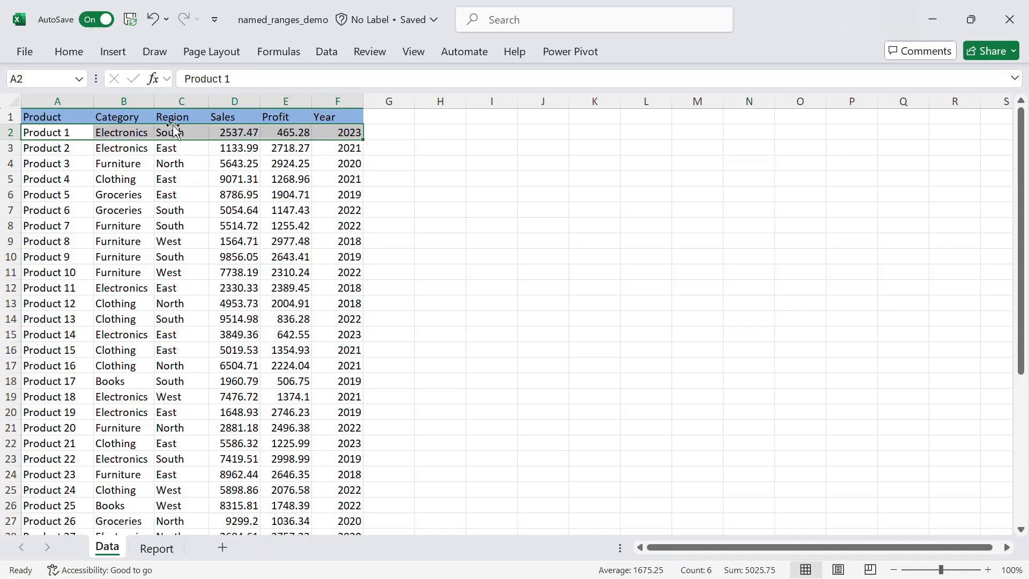
{"action": "left_click", "coordinate": [180, 101]}
{"action": "left_click", "coordinate": [115, 210]}
{"action": "left_click_drag", "start_coordinate": [57, 133], "coordinate": [346, 313]}
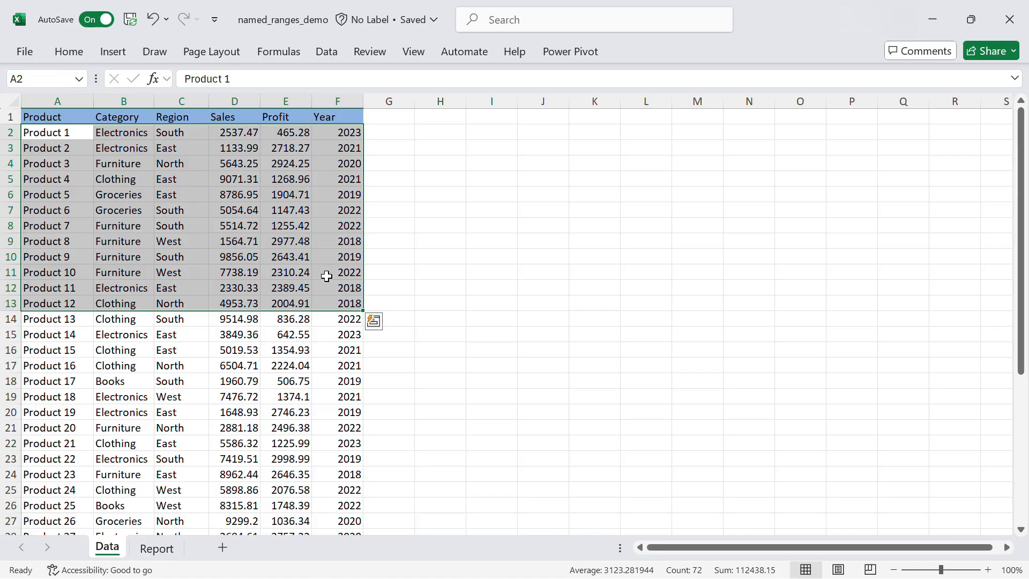
{"action": "left_click", "coordinate": [293, 259]}
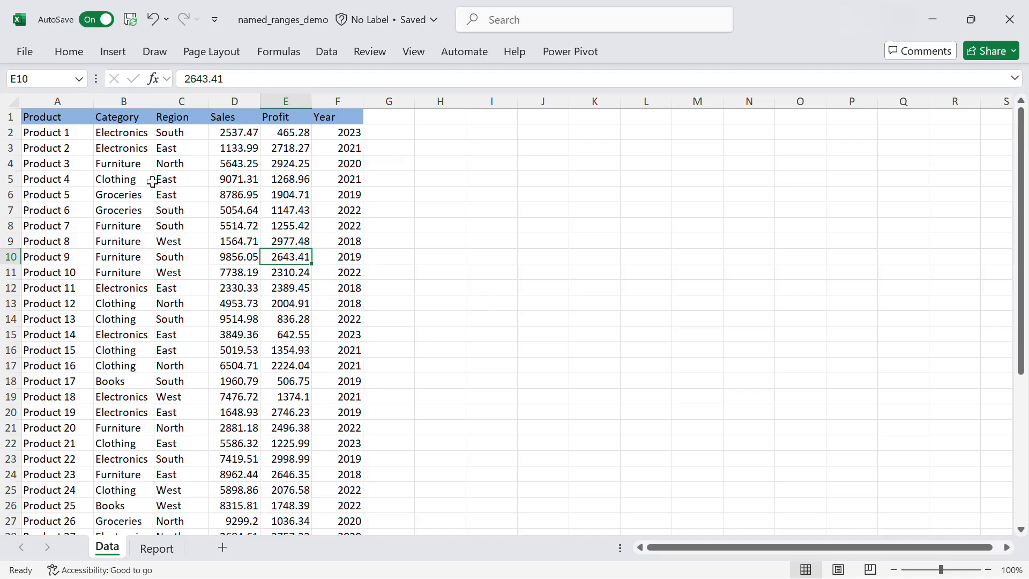
Step: Go through the Data sheet's header cells one by one, from Product to Year
{"action": "left_click", "coordinate": [51, 118]}
{"action": "left_click", "coordinate": [135, 123]}
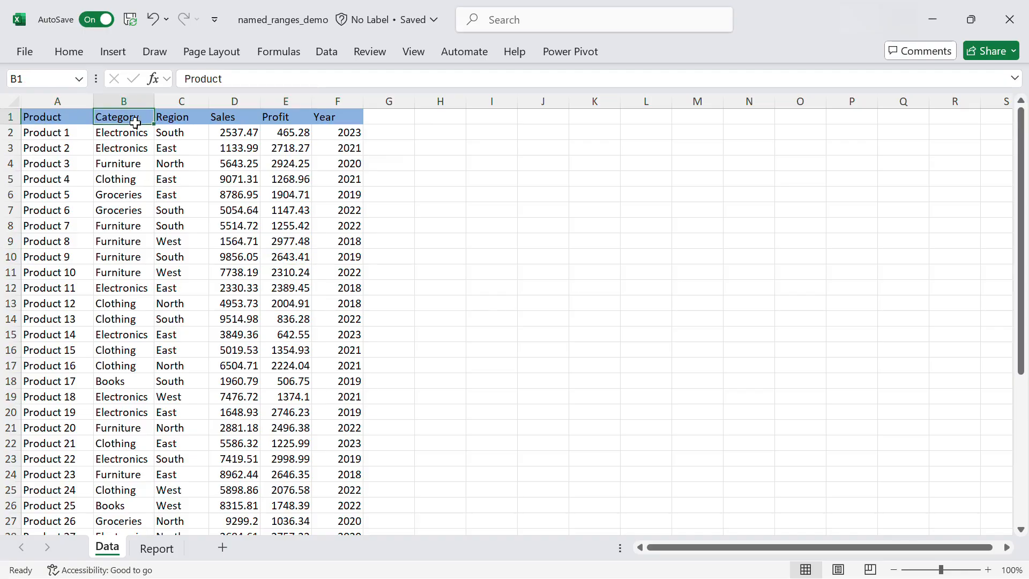
{"action": "left_click", "coordinate": [183, 117]}
{"action": "left_click", "coordinate": [246, 116]}
{"action": "left_click", "coordinate": [289, 117]}
{"action": "left_click", "coordinate": [335, 118]}
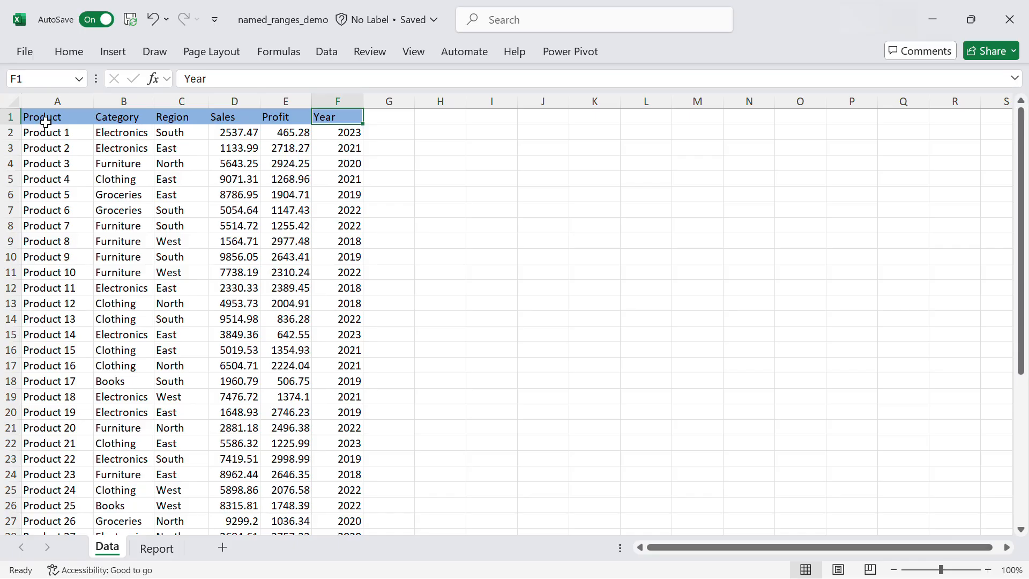
Step: Create named ranges for the whole data table from its top row only, excluding the left column
{"action": "left_click", "coordinate": [128, 174]}
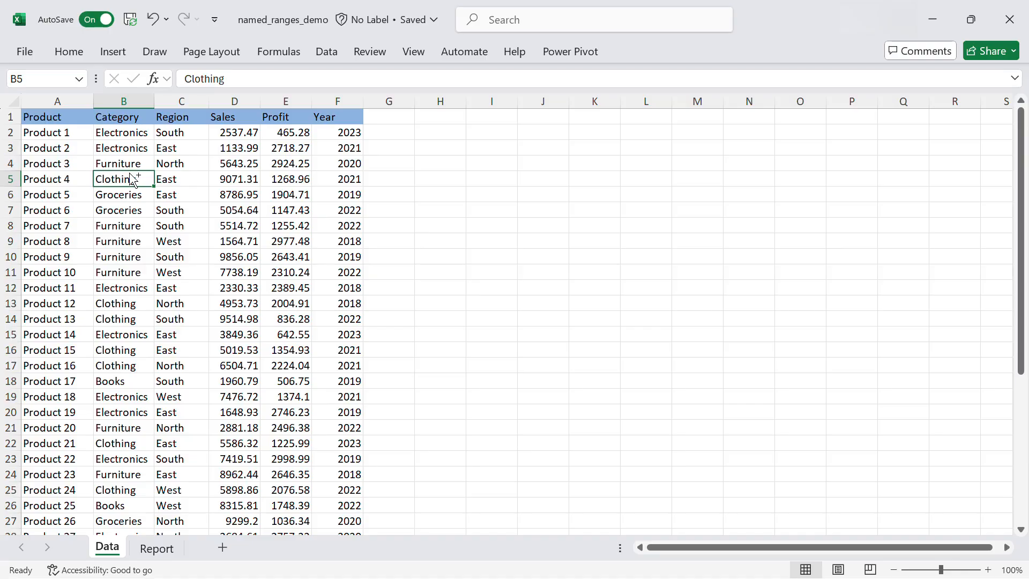
{"action": "key", "text": "ctrl+a"}
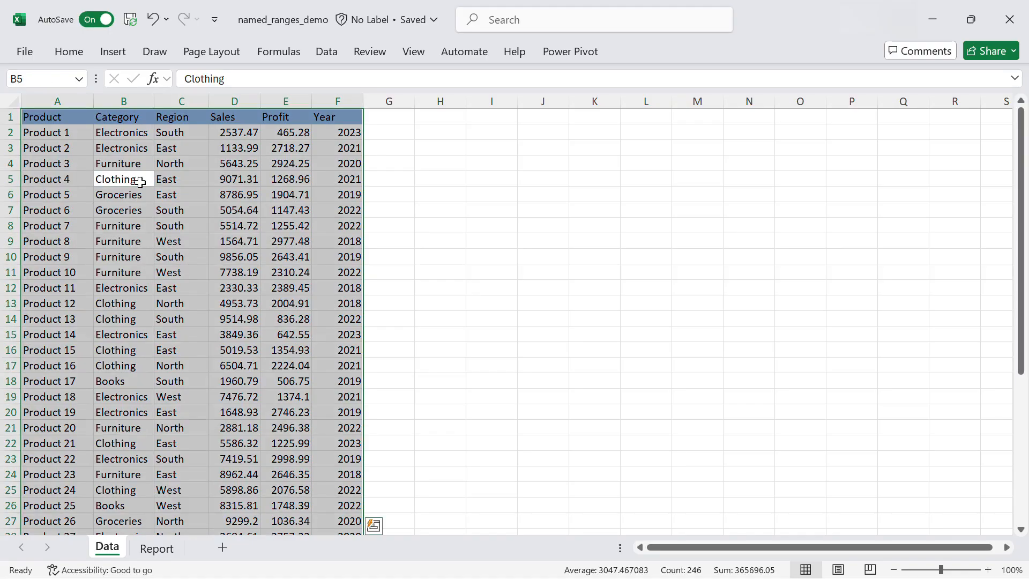
{"action": "left_click", "coordinate": [276, 54]}
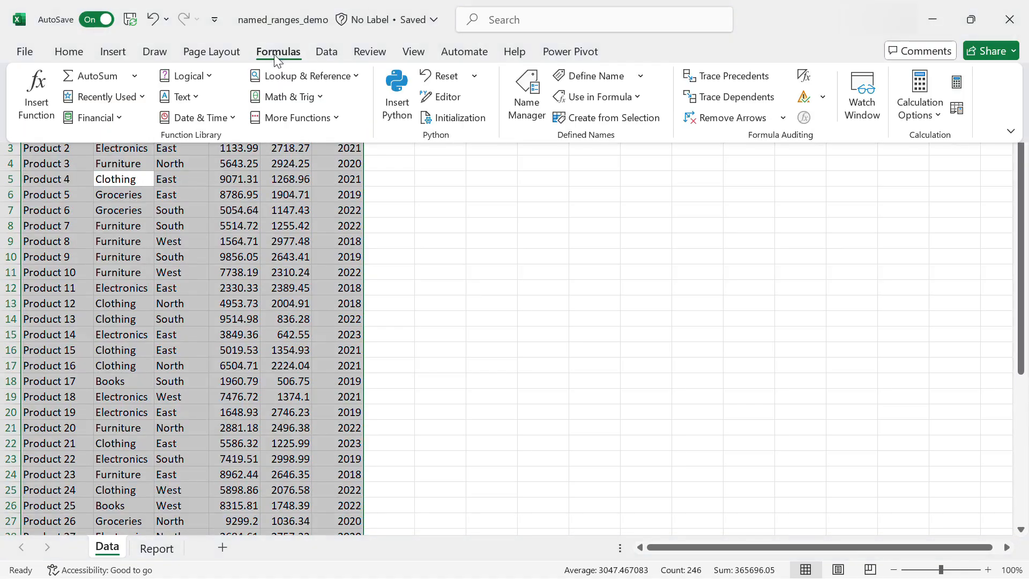
{"action": "left_click", "coordinate": [611, 118]}
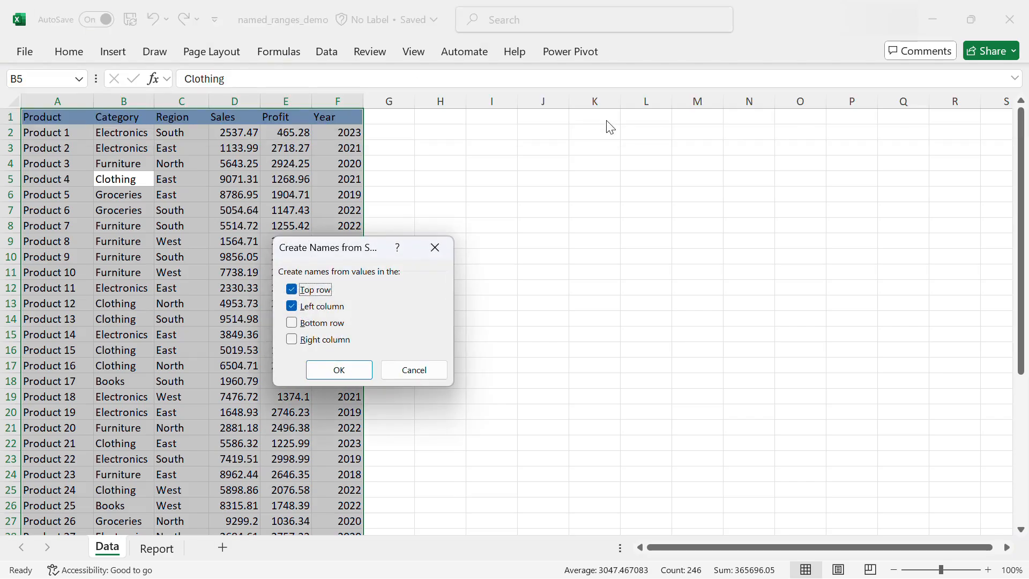
{"action": "left_click", "coordinate": [292, 308]}
{"action": "left_click", "coordinate": [292, 308]}
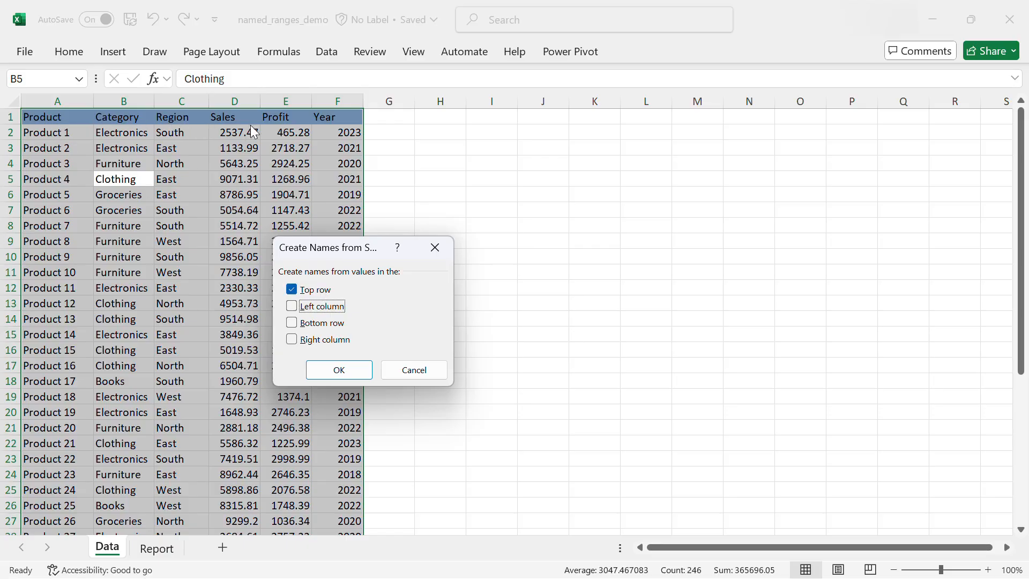
{"action": "left_click", "coordinate": [341, 369]}
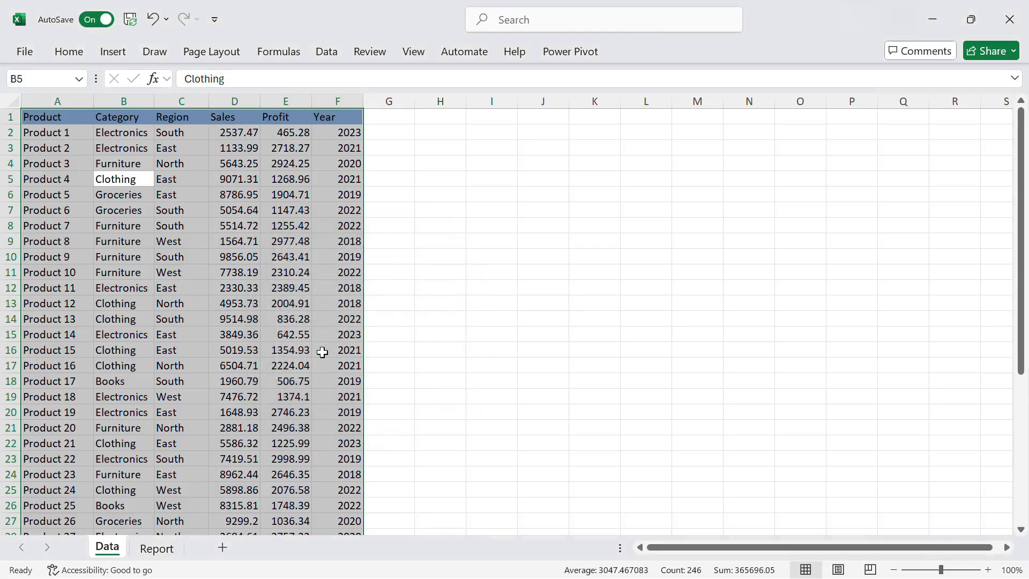
{"action": "left_click", "coordinate": [185, 210]}
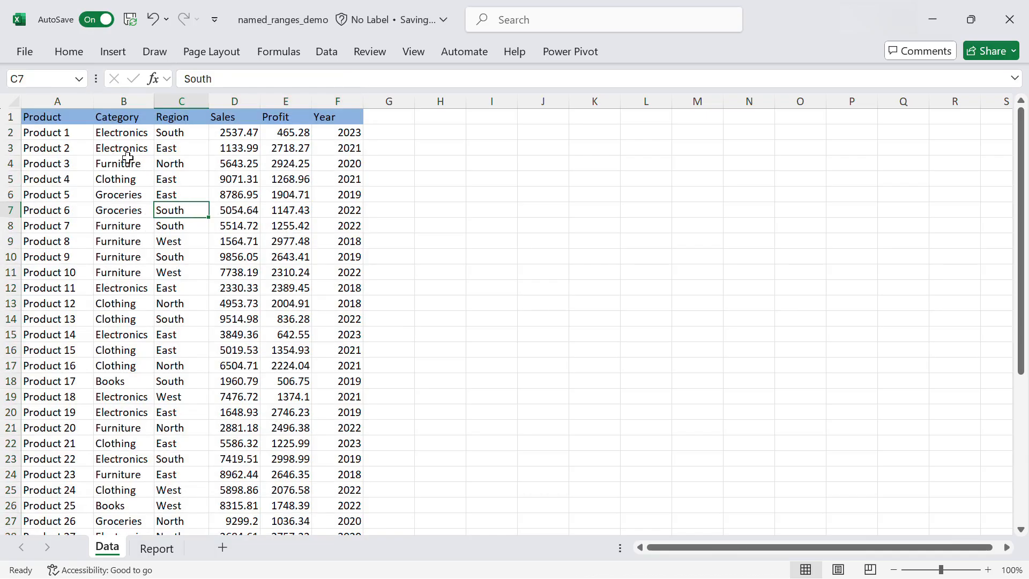
Step: Go to the Product and Region named ranges to check which cells they cover
{"action": "left_click", "coordinate": [80, 79]}
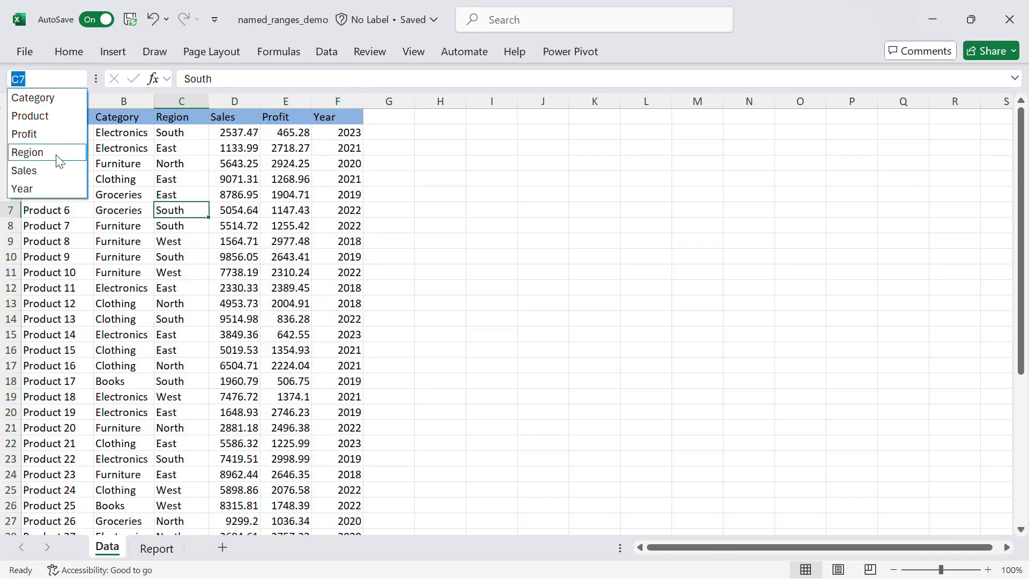
{"action": "left_click", "coordinate": [63, 116]}
{"action": "scroll", "coordinate": [73, 214], "scroll_direction": "up", "scroll_amount": 1}
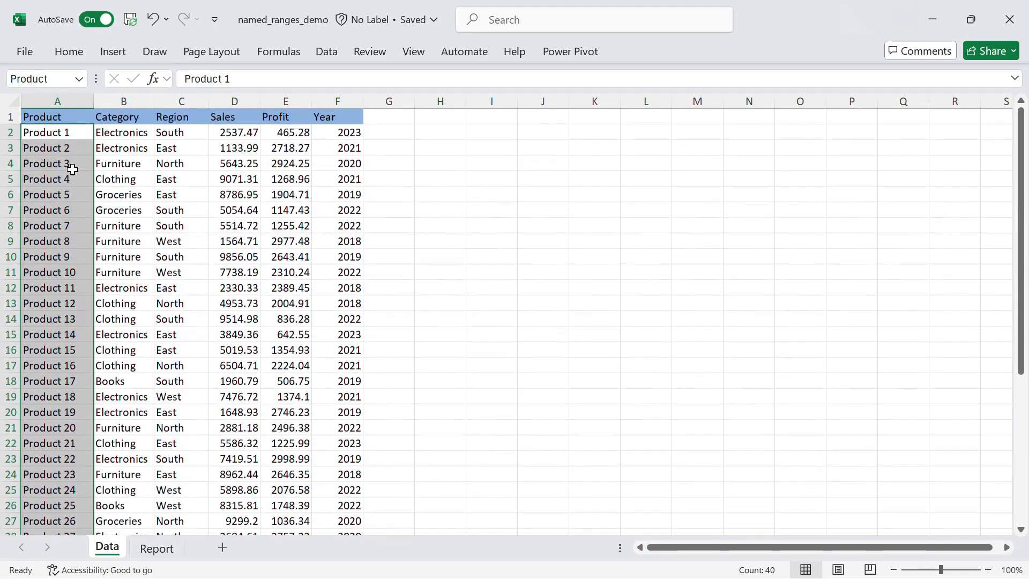
{"action": "left_click", "coordinate": [79, 79]}
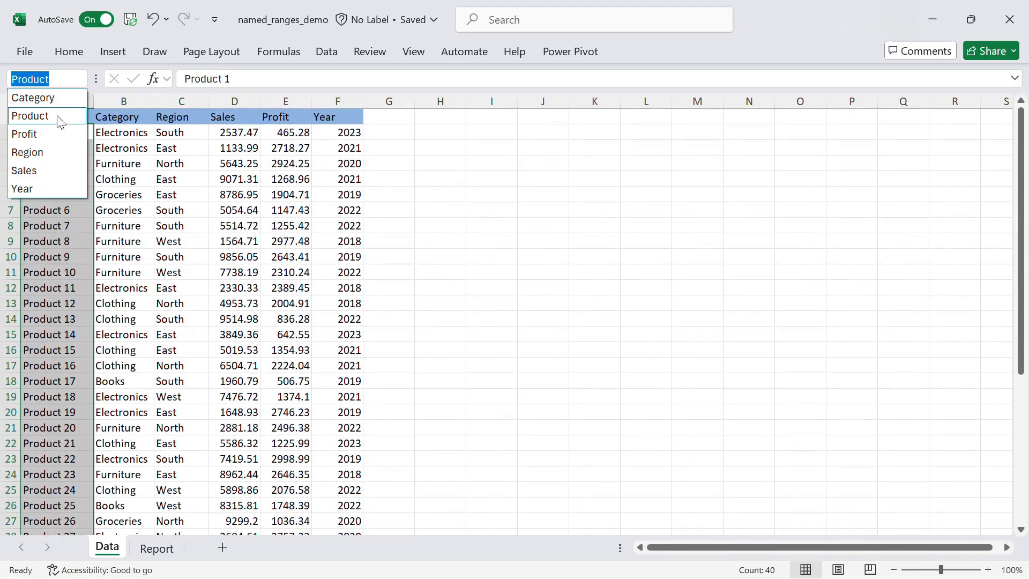
{"action": "left_click", "coordinate": [56, 153]}
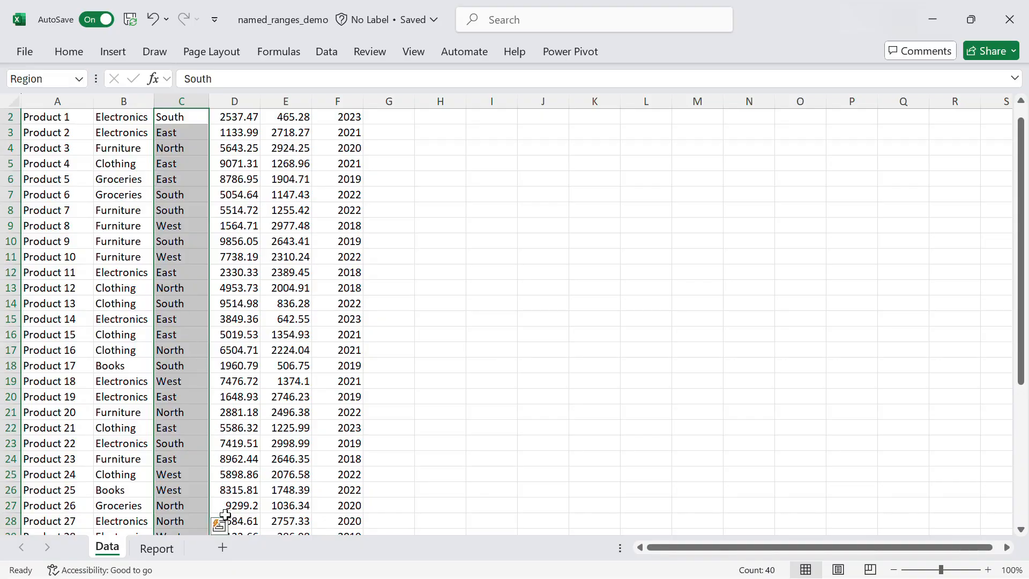
Step: Add a new worksheet after the Report sheet and widen its column A
{"action": "left_click", "coordinate": [224, 548]}
{"action": "left_click_drag", "start_coordinate": [168, 554], "coordinate": [247, 555]}
{"action": "left_click_drag", "start_coordinate": [73, 101], "coordinate": [109, 102]}
Step: Enter the headers Category in A1 and Total in B1 of the new sheet
{"action": "double_click", "coordinate": [80, 119]}
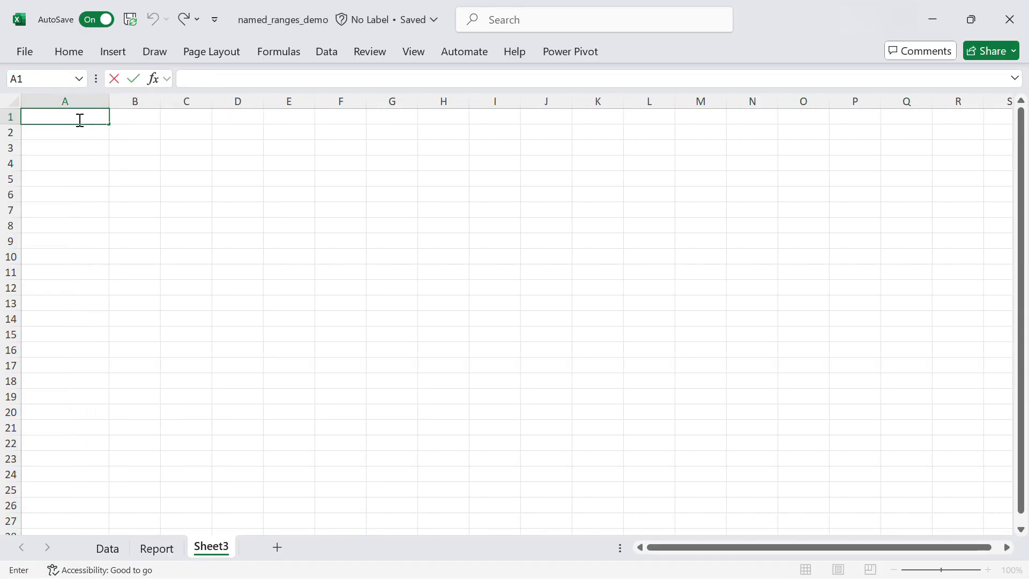
{"action": "type", "text": "Category"}
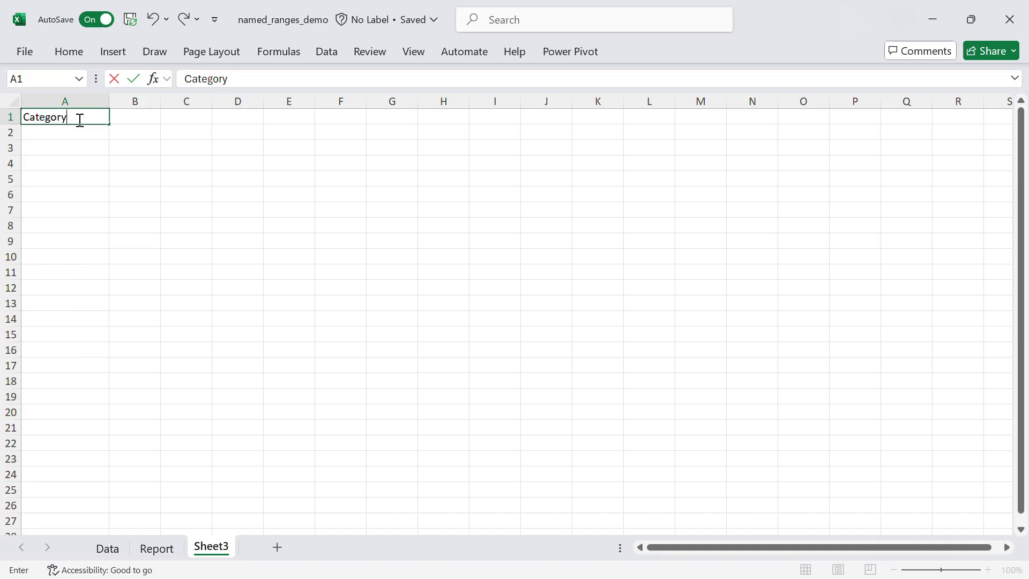
{"action": "key", "text": "Return"}
{"action": "left_click", "coordinate": [79, 119]}
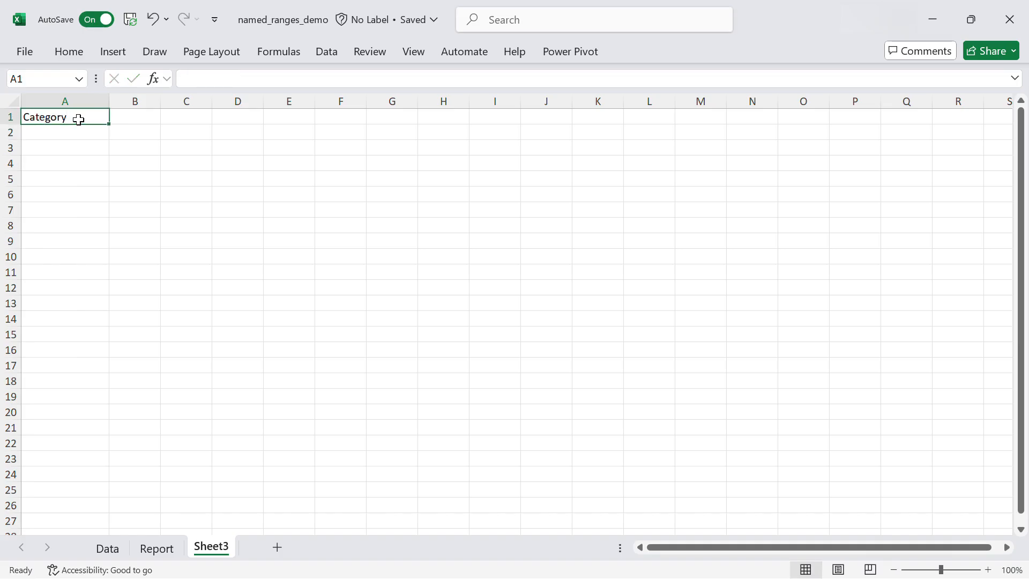
{"action": "key", "text": "Right"}
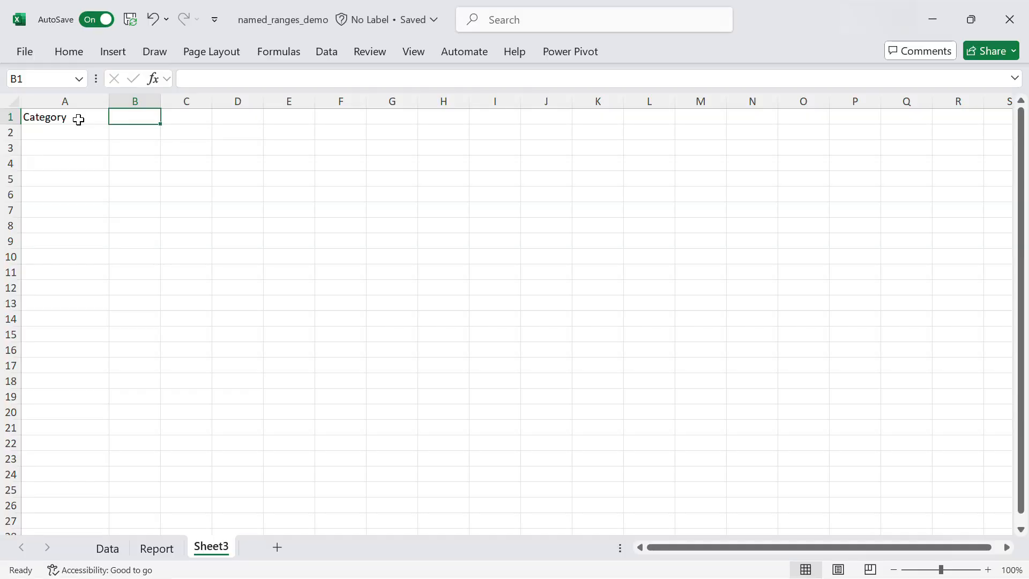
{"action": "type", "text": "tOT"}
{"action": "key", "text": "BackSpace"}
{"action": "key", "text": "BackSpace"}
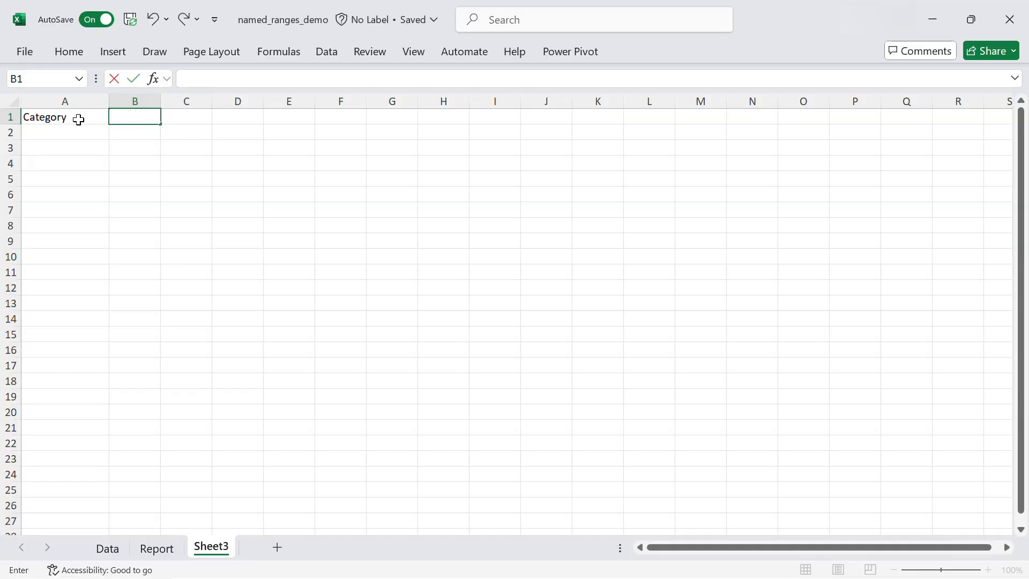
{"action": "type", "text": "Total"}
{"action": "key", "text": "Return"}
Step: List the distinct categories from cell A2 down with the formula =UNIQUE(Category)
{"action": "key", "text": "Left"}
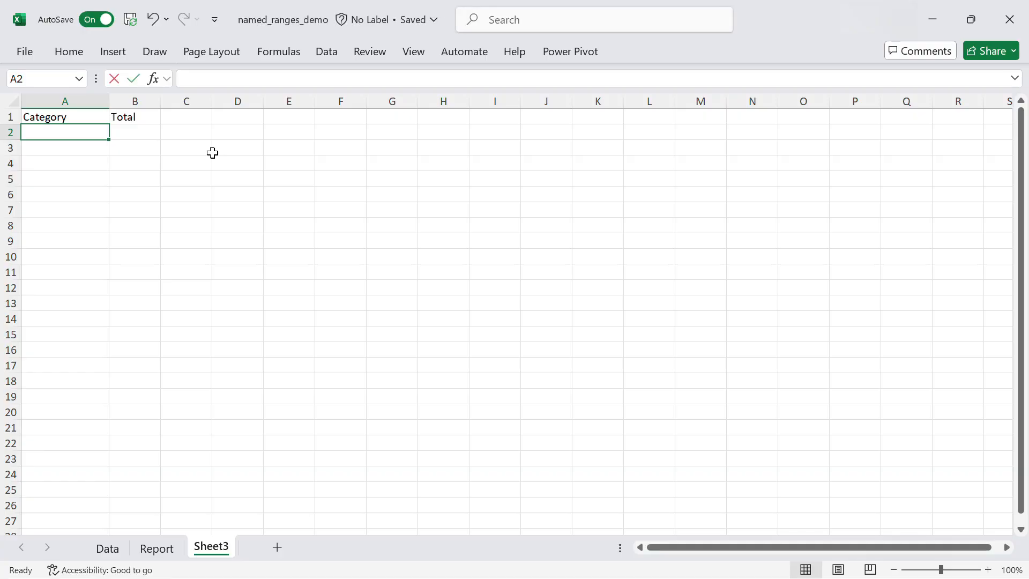
{"action": "type", "text": "=Un"}
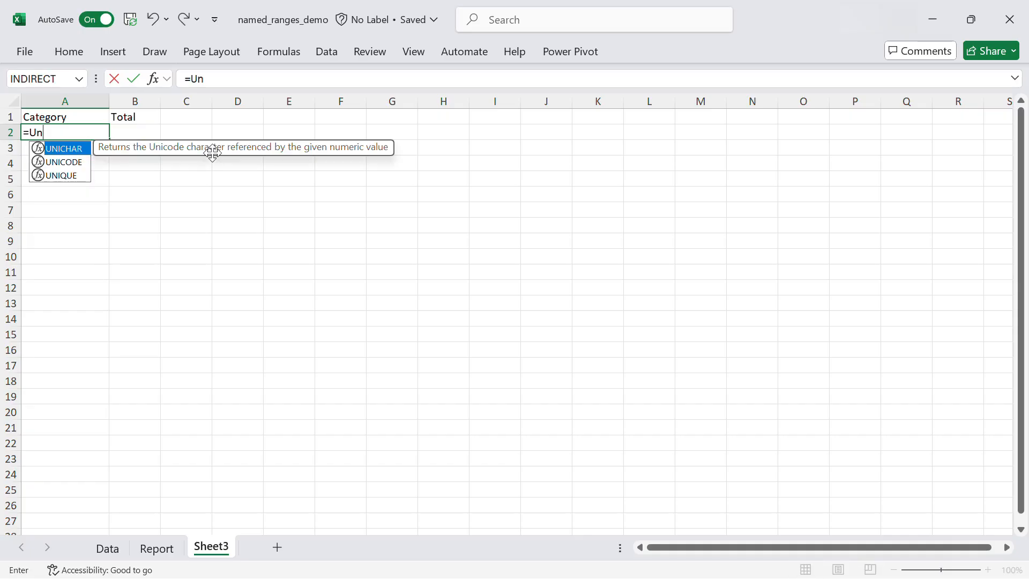
{"action": "key", "text": "Down"}
{"action": "key", "text": "Down"}
{"action": "key", "text": "Tab"}
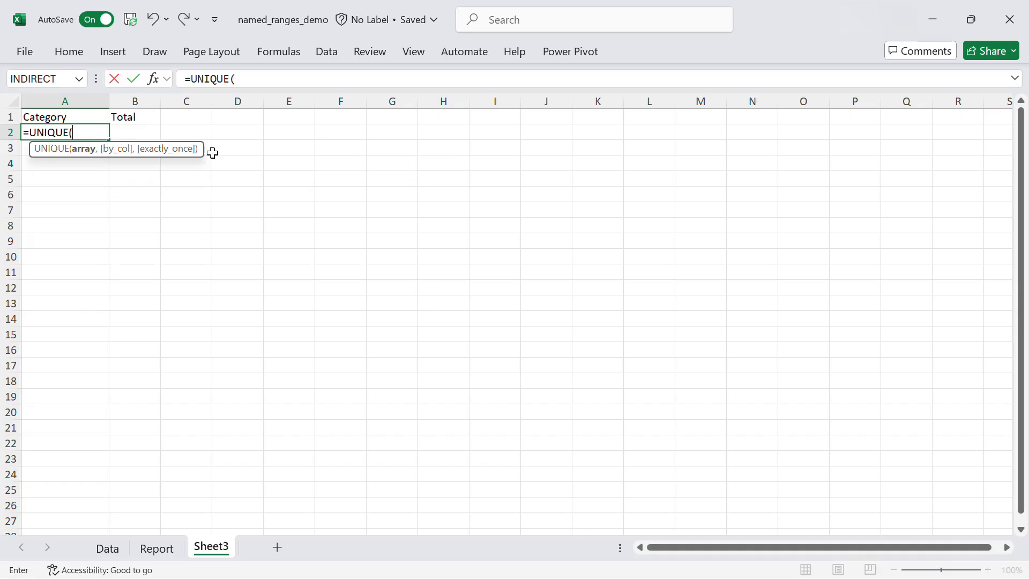
{"action": "type", "text": "Ca"}
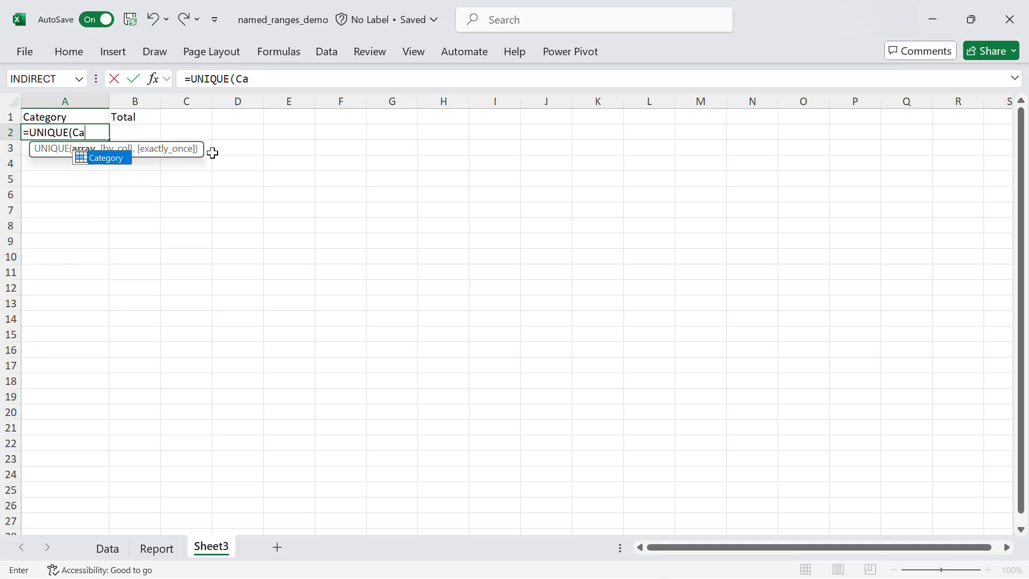
{"action": "key", "text": "Tab"}
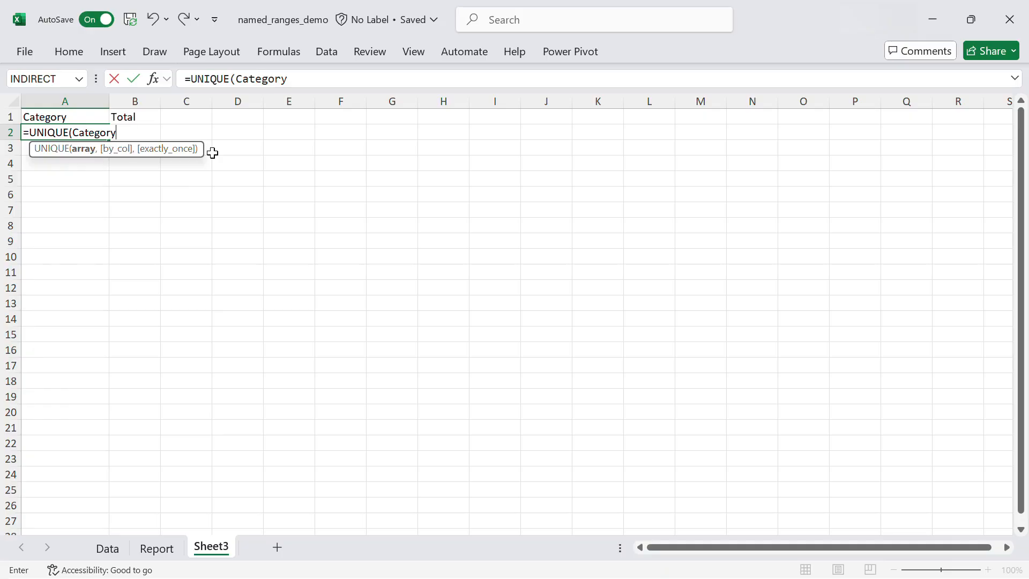
{"action": "type", "text": ")"}
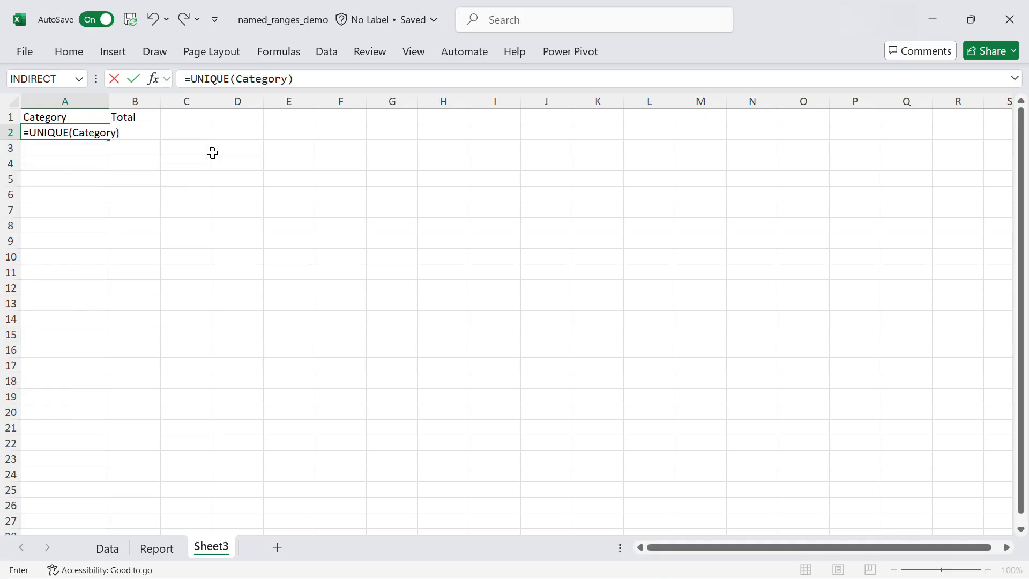
{"action": "key", "text": "Return"}
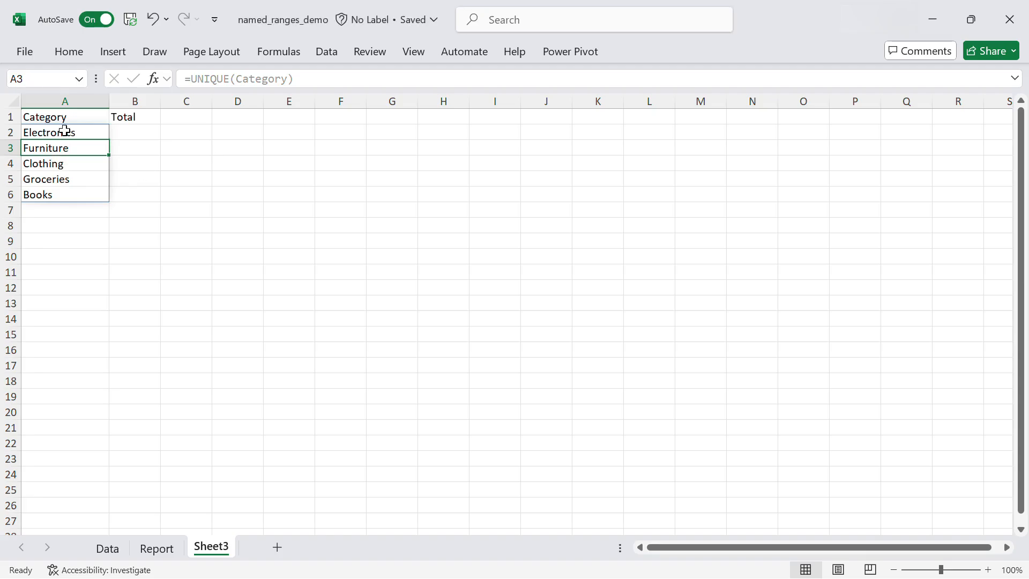
Step: Replace the UNIQUE formula results in A2:A6 with static values by pasting the copied list over itself
{"action": "left_click_drag", "start_coordinate": [65, 131], "coordinate": [64, 191]}
{"action": "key", "text": "ctrl+c"}
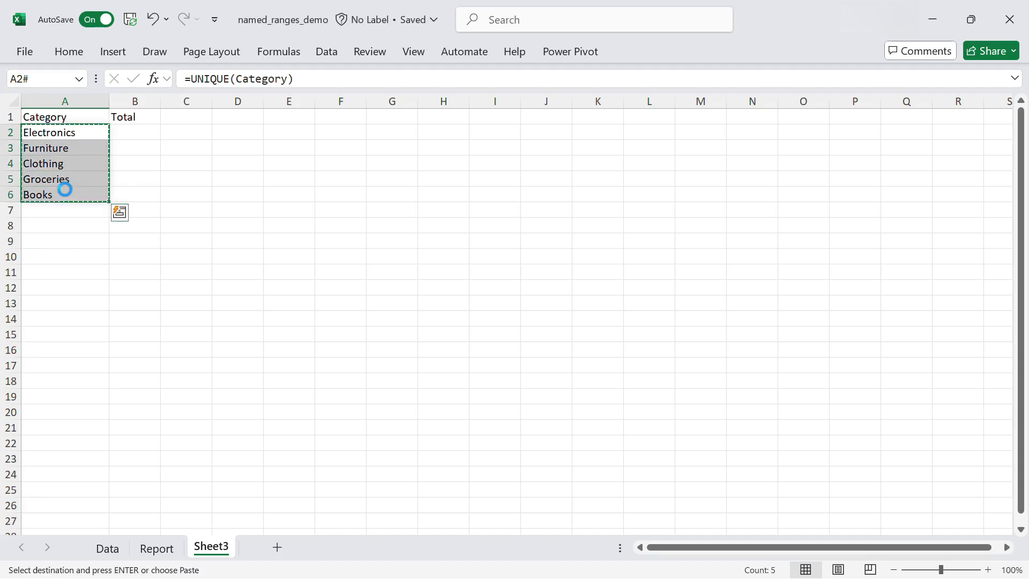
{"action": "left_click", "coordinate": [69, 133]}
{"action": "right_click", "coordinate": [70, 136]}
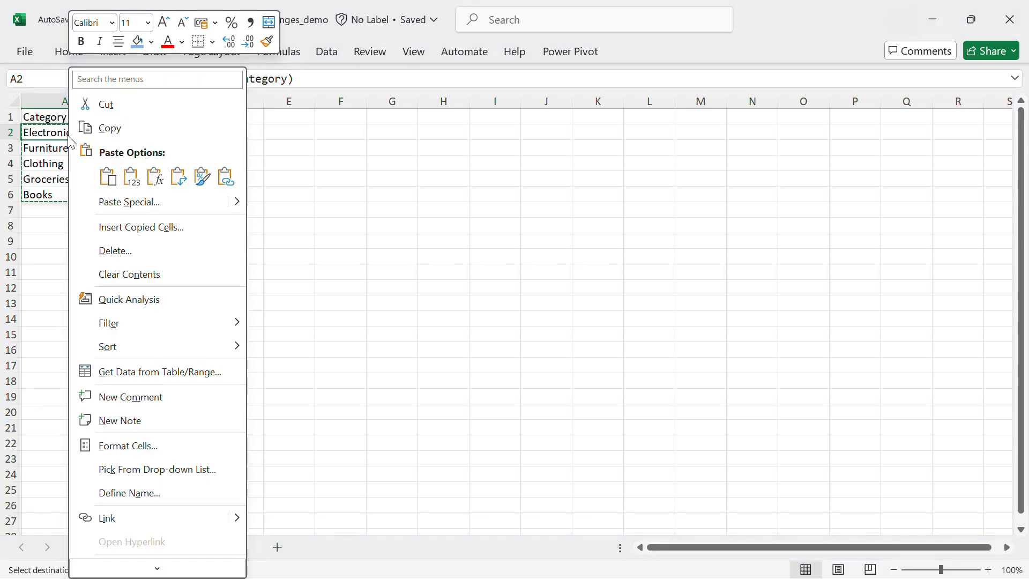
{"action": "left_click", "coordinate": [131, 176]}
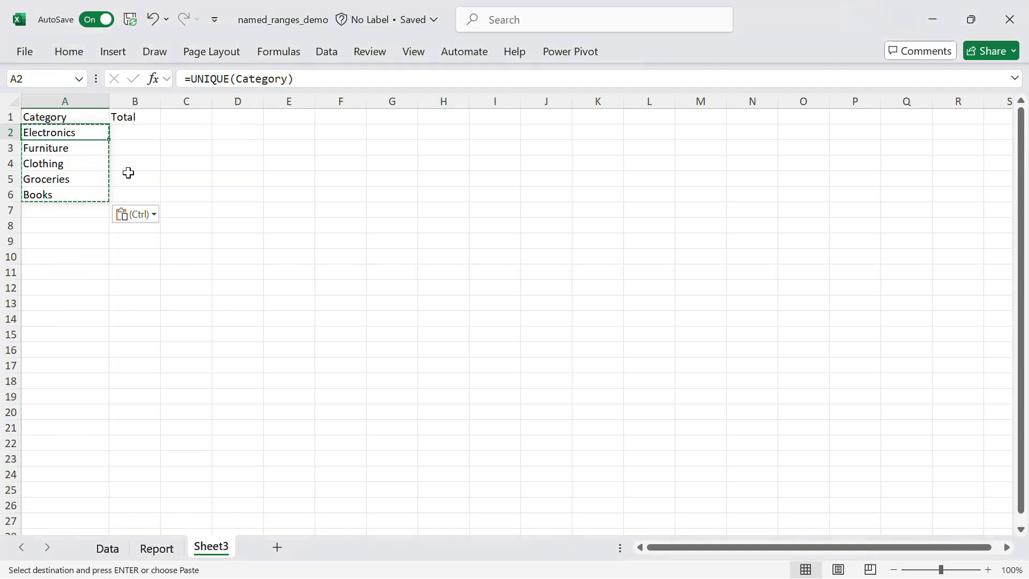
{"action": "left_click", "coordinate": [79, 179]}
Step: Widen column B slightly and begin a SUMIFS formula in B2 with the named range Sales as the sum range
{"action": "left_click_drag", "start_coordinate": [161, 106], "coordinate": [170, 106]}
{"action": "double_click", "coordinate": [143, 134]}
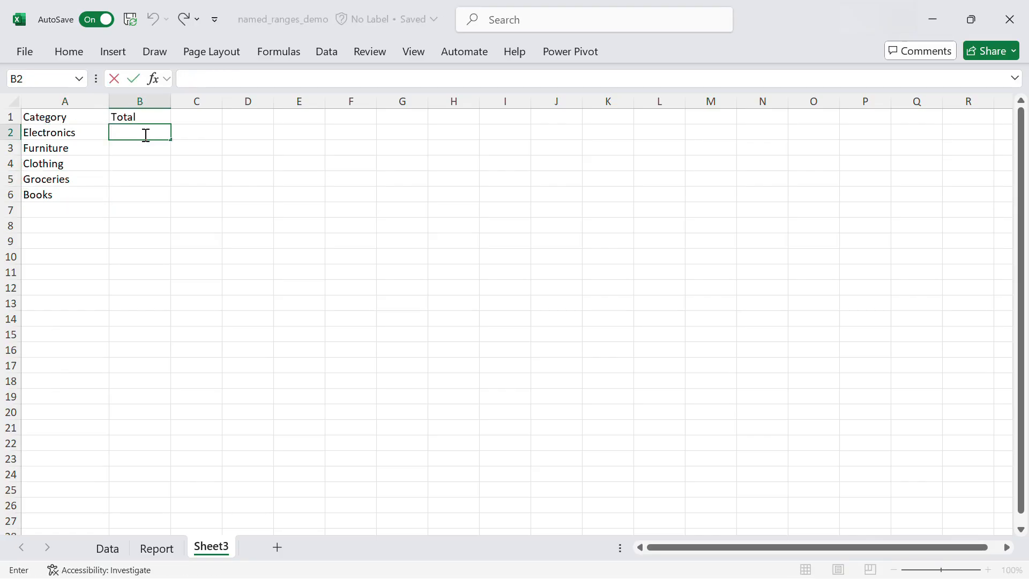
{"action": "type", "text": "=Sum"}
{"action": "key", "text": "Down"}
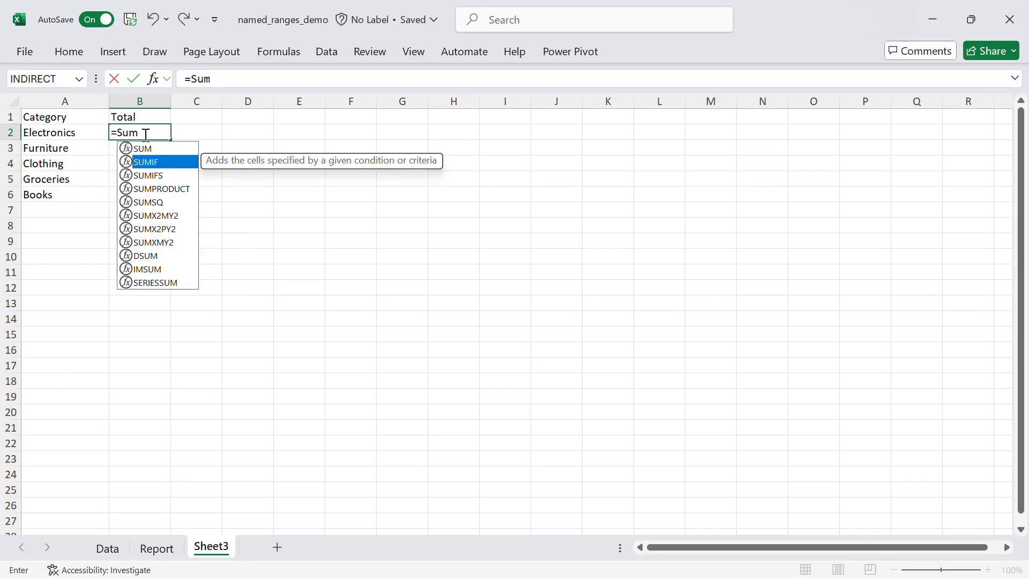
{"action": "key", "text": "Down"}
{"action": "key", "text": "Tab"}
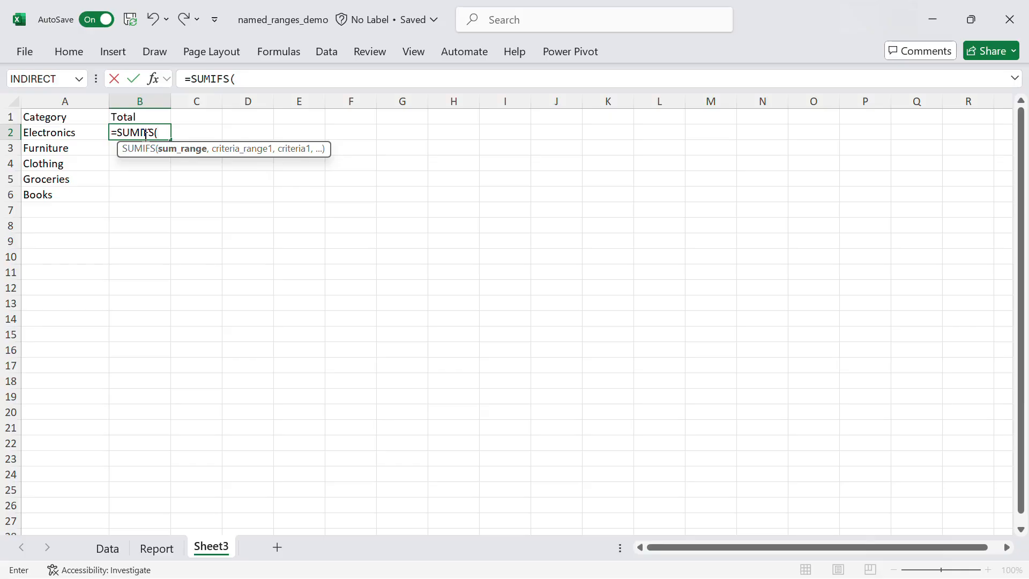
{"action": "type", "text": "To"}
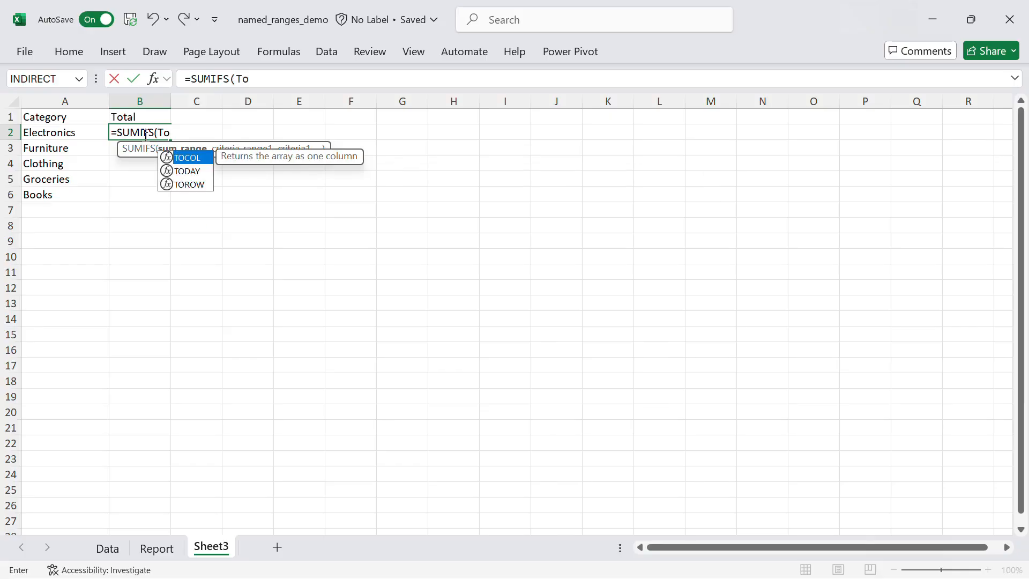
{"action": "key", "text": "BackSpace"}
{"action": "key", "text": "BackSpace"}
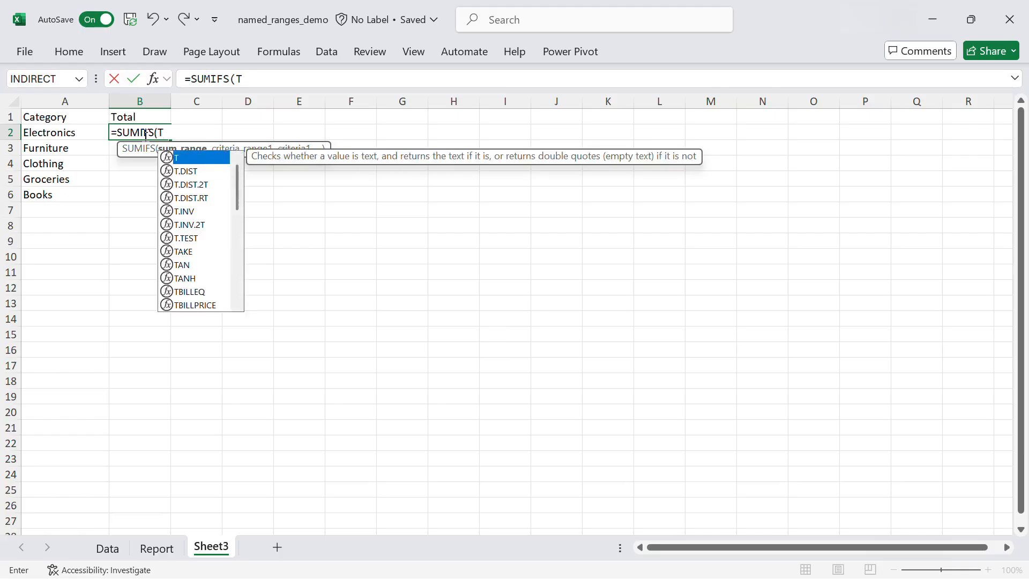
{"action": "type", "text": "Sa"}
{"action": "key", "text": "Tab"}
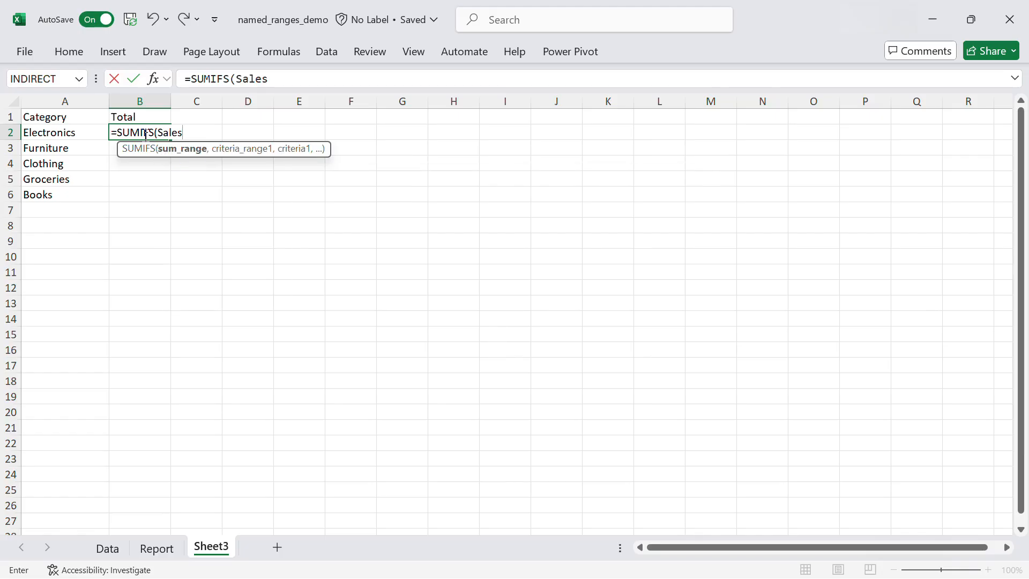
{"action": "type", "text": ","}
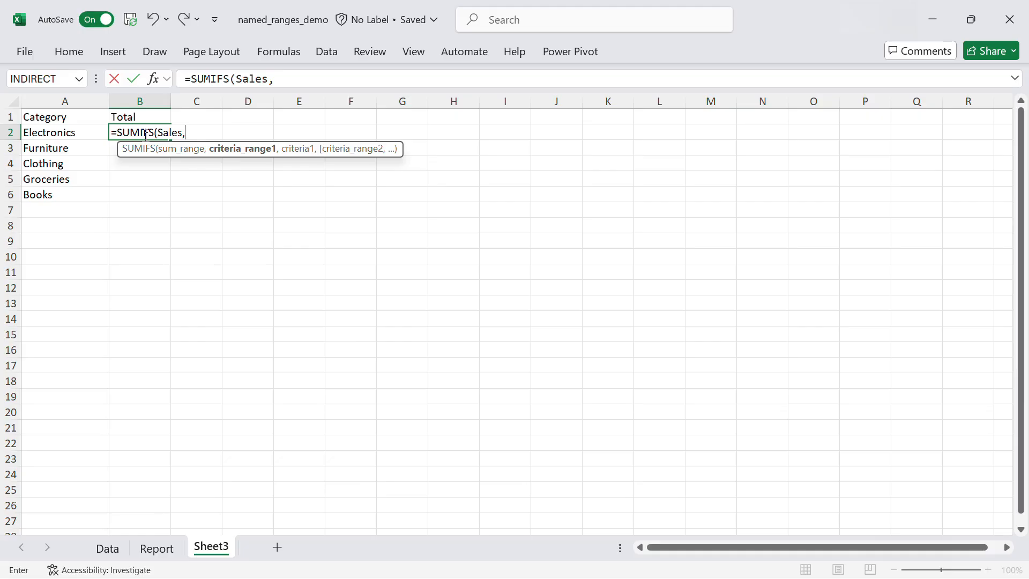
Step: Complete the B2 formula as =SUMIFS(Sales,Category,$A2) and fill it down to B6
{"action": "type", "text": "Ca"}
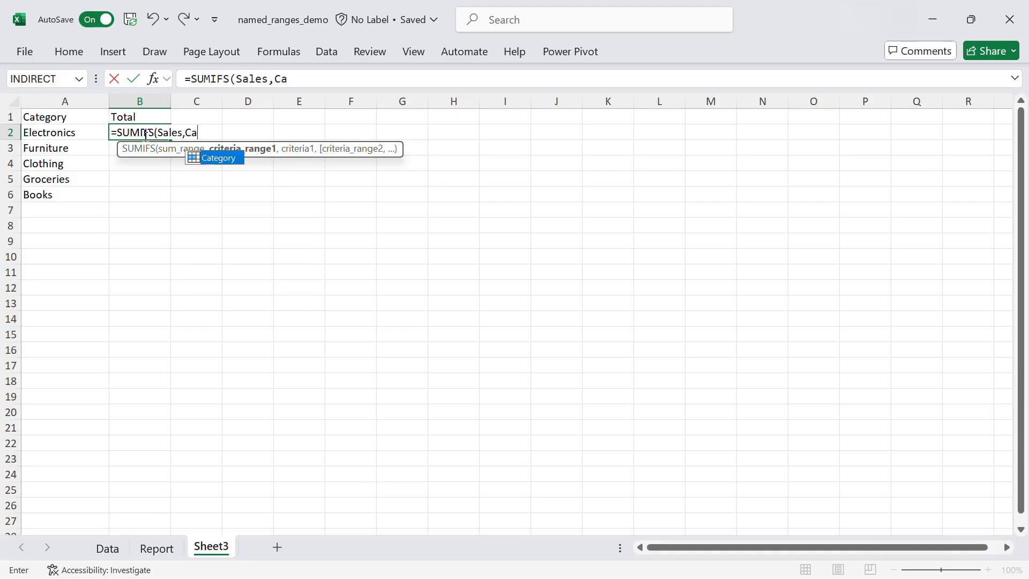
{"action": "key", "text": "Tab"}
{"action": "type", "text": ","}
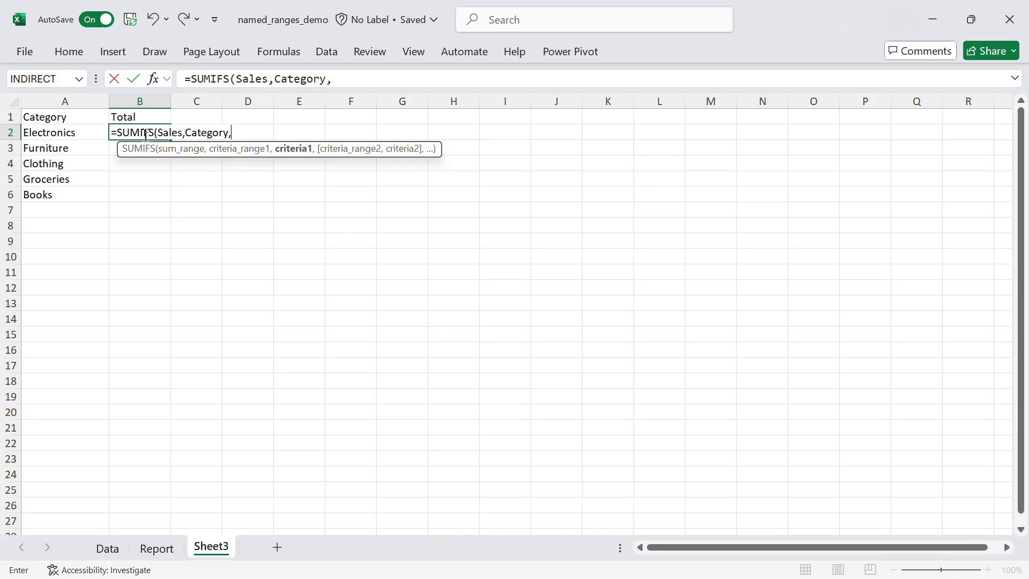
{"action": "left_click", "coordinate": [69, 132]}
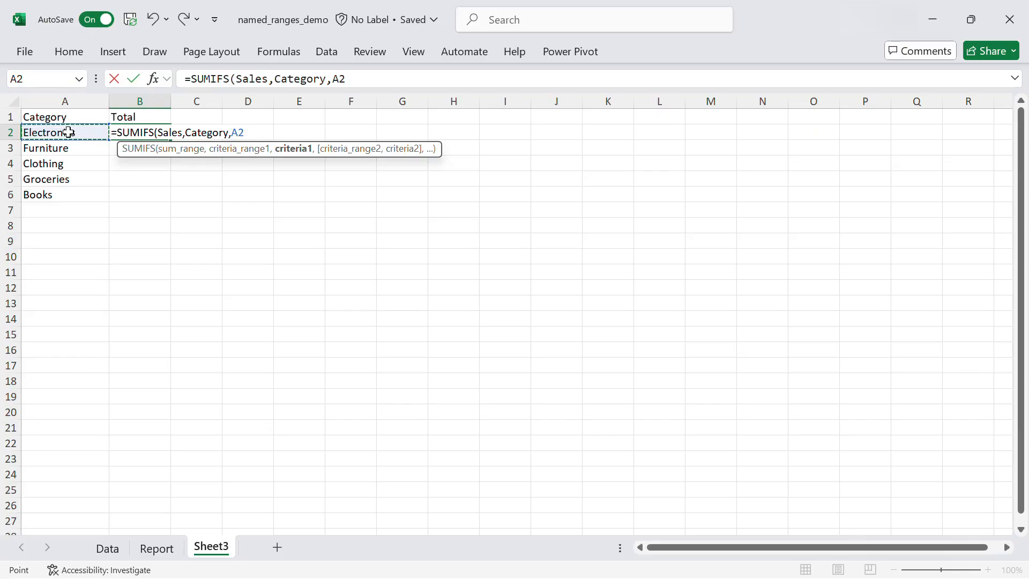
{"action": "key", "text": "F4"}
{"action": "key", "text": "F4"}
{"action": "key", "text": "F4"}
{"action": "type", "text": ")"}
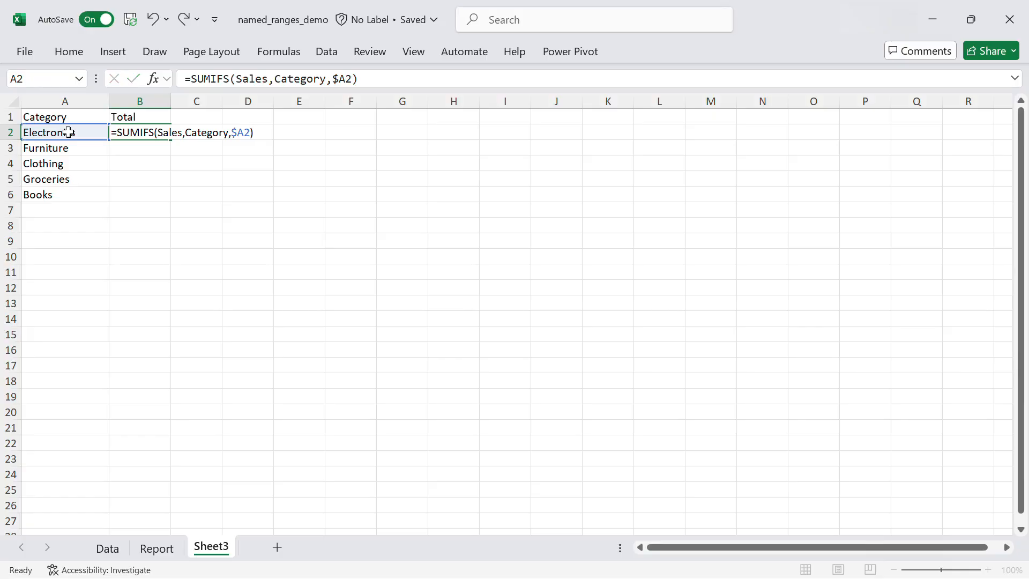
{"action": "key", "text": "Return"}
{"action": "left_click", "coordinate": [150, 132]}
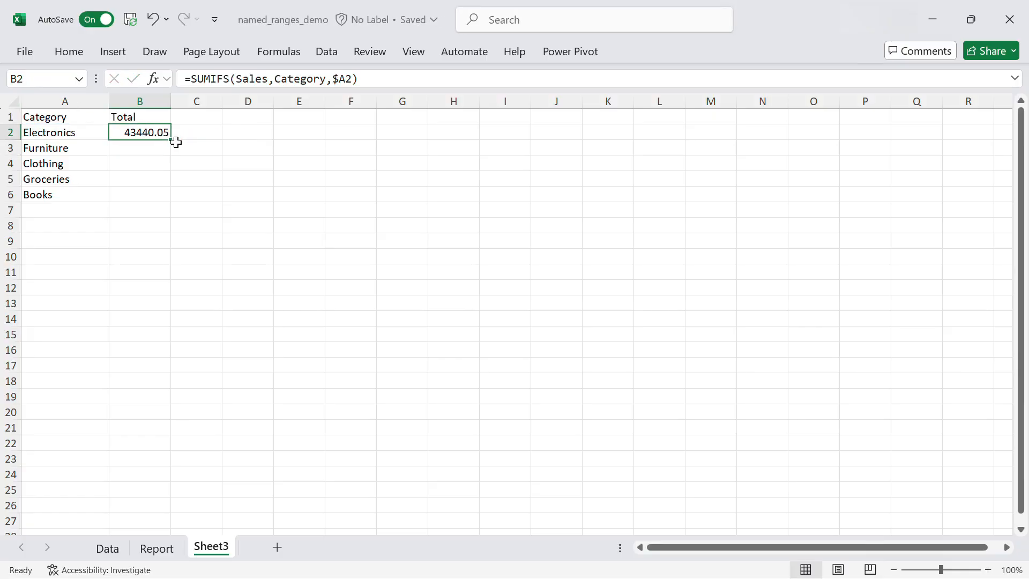
{"action": "left_click_drag", "start_coordinate": [171, 140], "coordinate": [171, 198]}
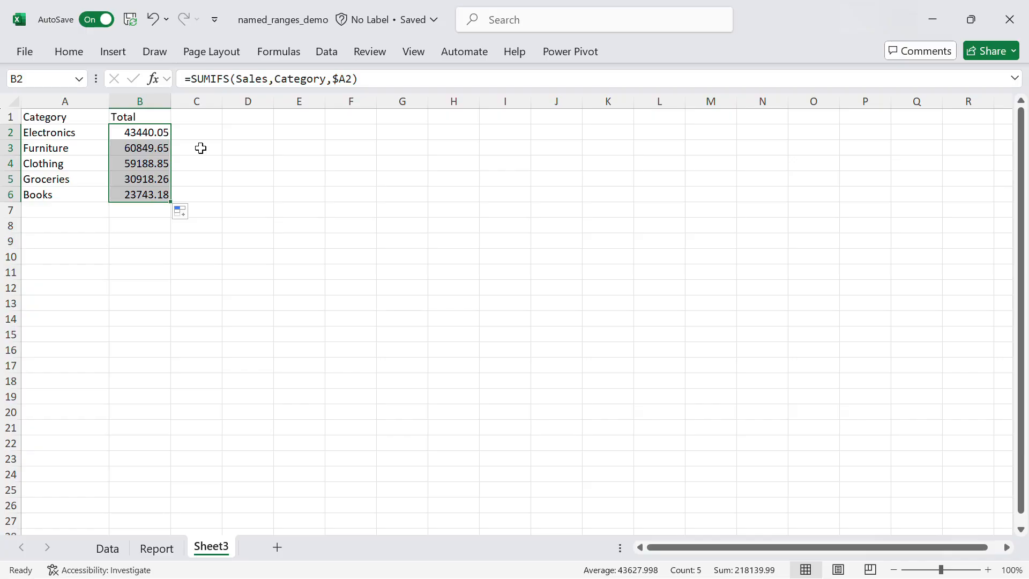
Step: List the distinct years from cell C1 with the formula =UNIQUE(Year)
{"action": "left_click", "coordinate": [207, 120]}
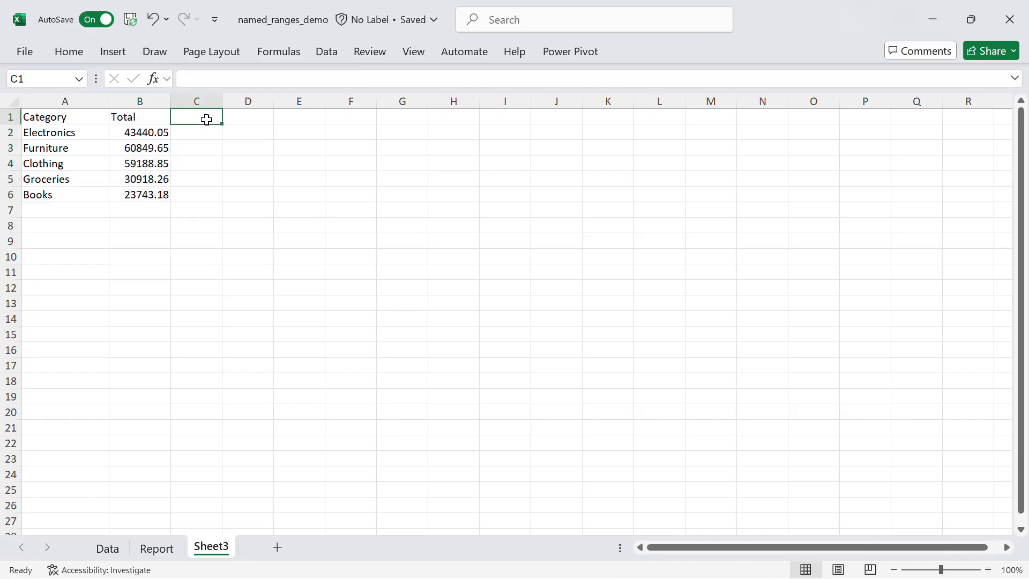
{"action": "type", "text": "=Un"}
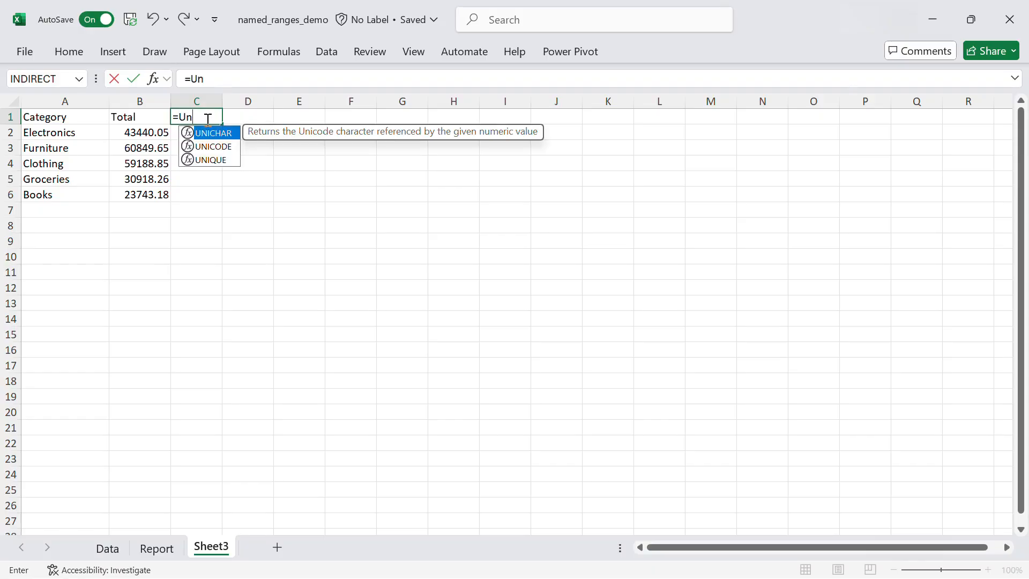
{"action": "key", "text": "Down"}
{"action": "key", "text": "Down"}
{"action": "key", "text": "Tab"}
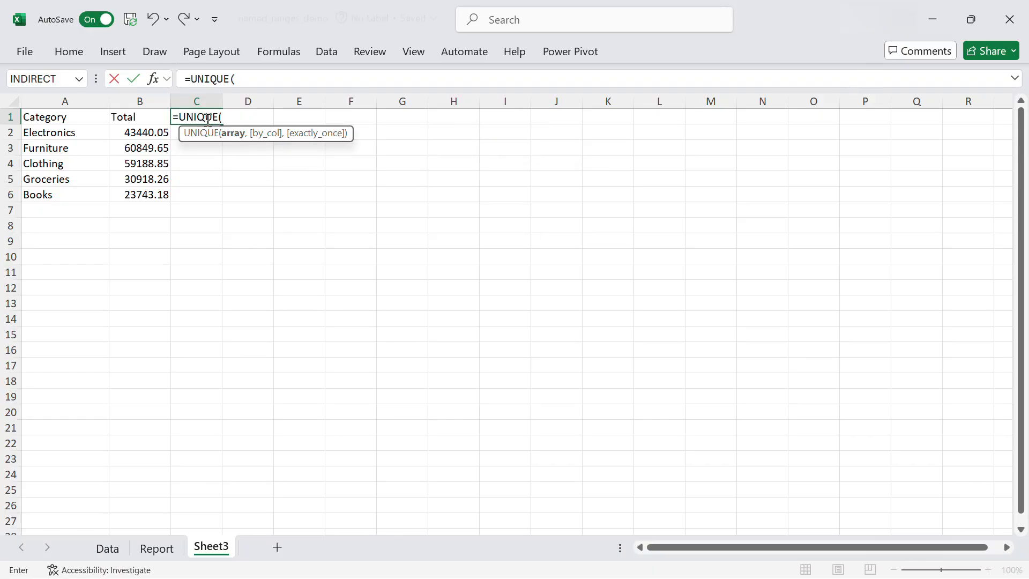
{"action": "type", "text": "Y"}
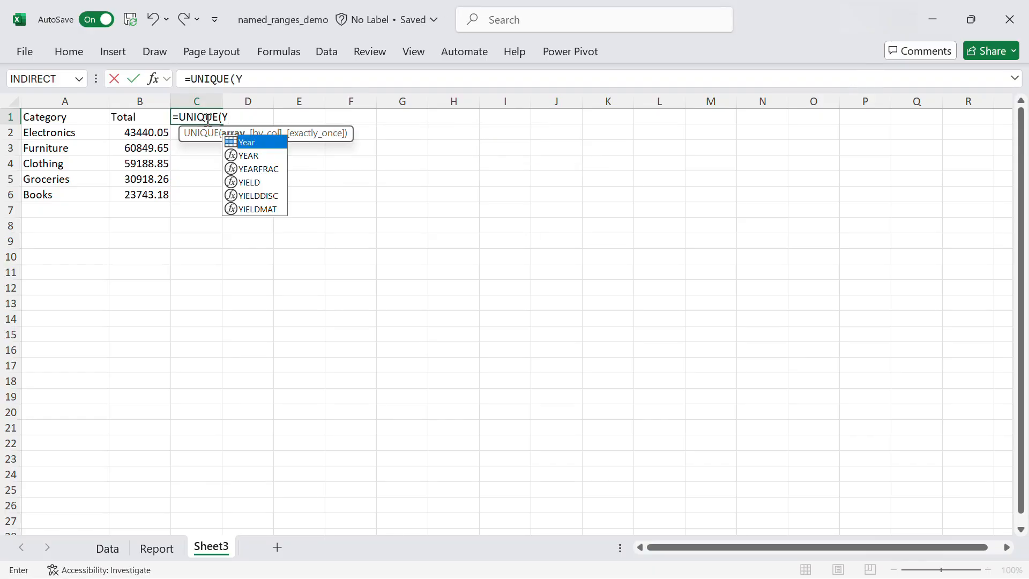
{"action": "key", "text": "Tab"}
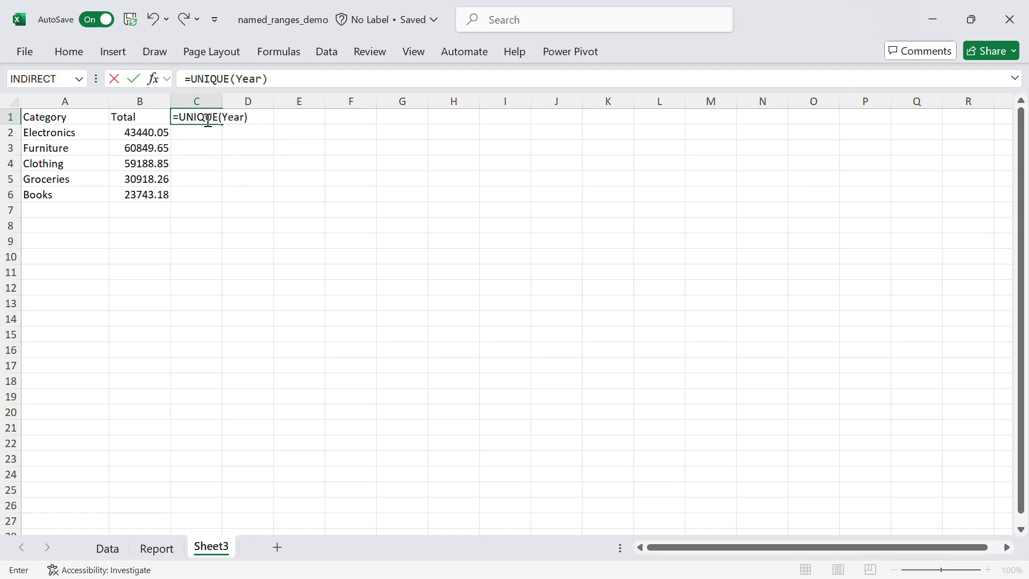
{"action": "key", "text": "ctrl+Return"}
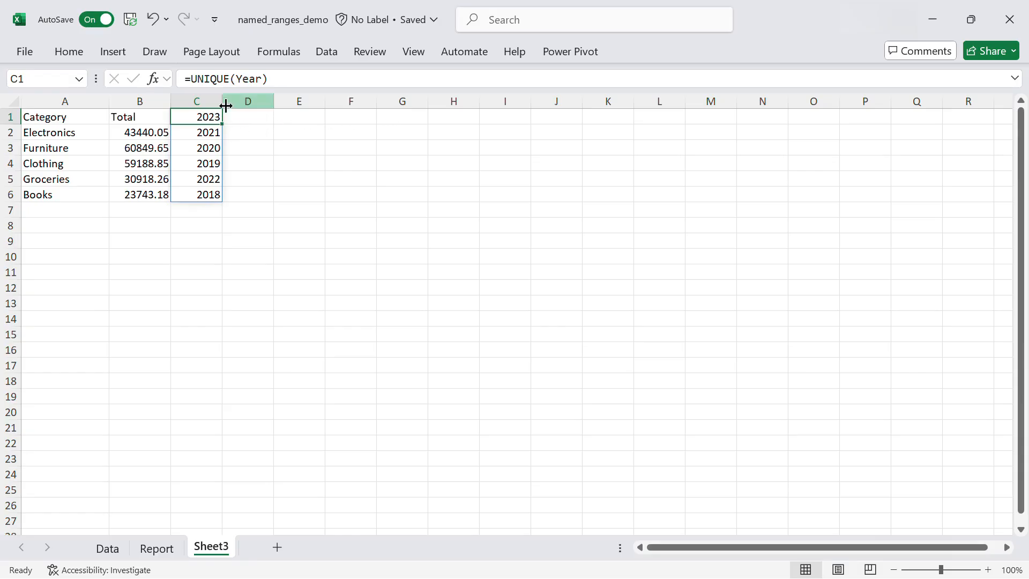
Step: Wrap the C1 formula in TOROW so the years run across the row: =TOROW(UNIQUE(Year))
{"action": "left_click", "coordinate": [190, 78]}
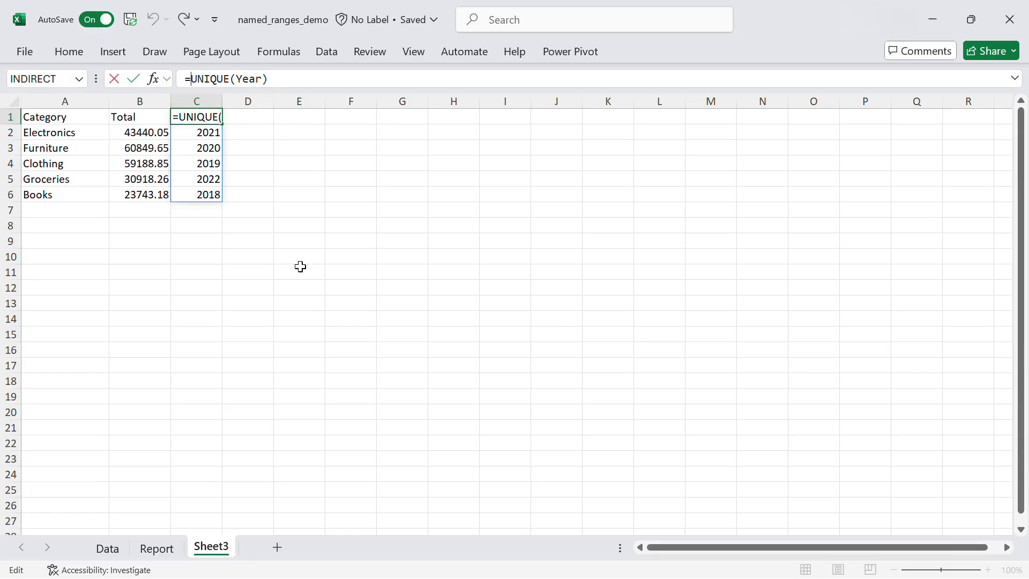
{"action": "type", "text": "To"}
{"action": "key", "text": "Down"}
{"action": "key", "text": "Down"}
{"action": "key", "text": "Tab"}
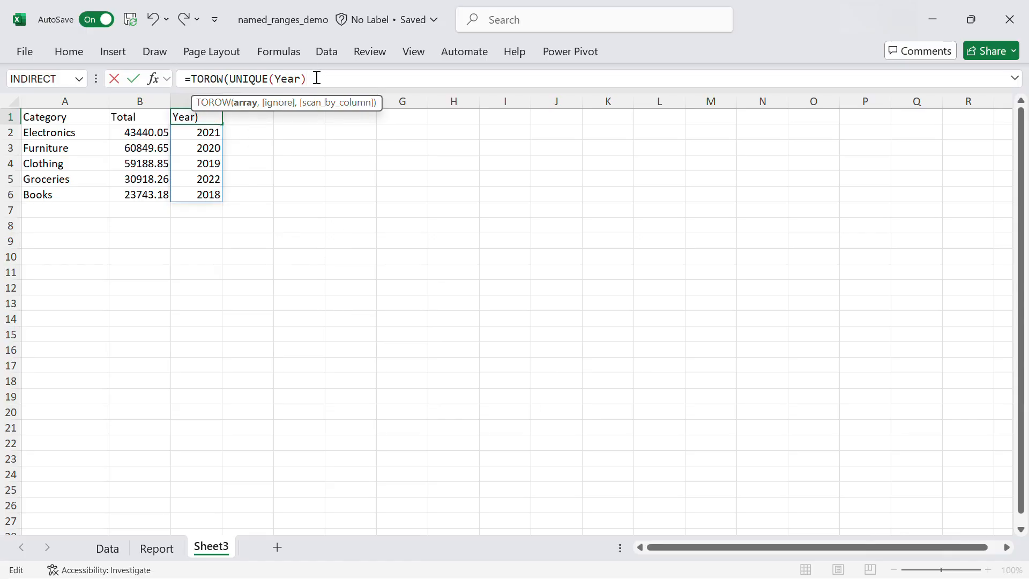
{"action": "type", "text": ")"}
{"action": "key", "text": "Return"}
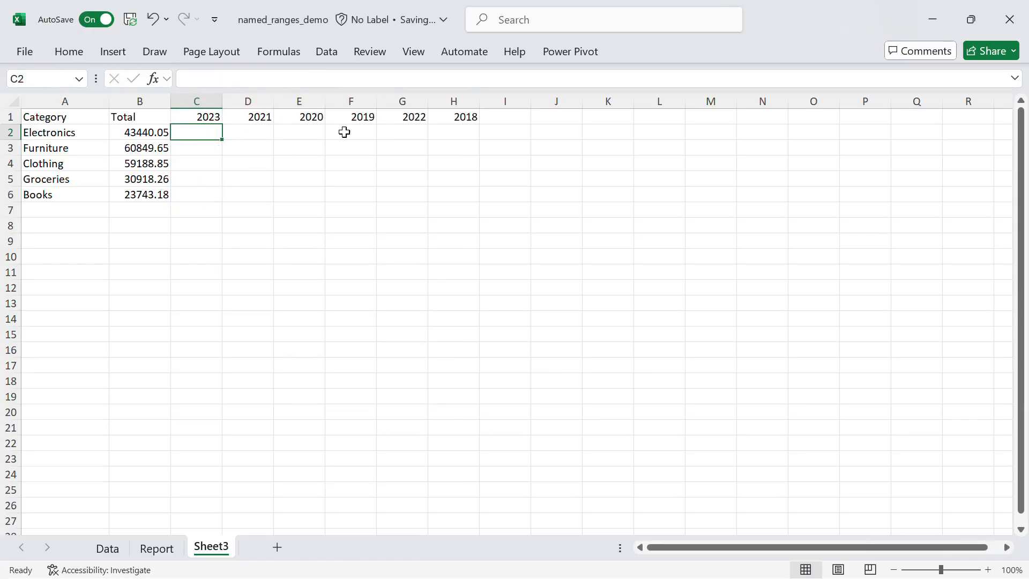
Step: Convert the year headers in C1:H1 to static values by pasting the copied row over itself
{"action": "left_click_drag", "start_coordinate": [202, 119], "coordinate": [451, 115]}
{"action": "key", "text": "ctrl+c"}
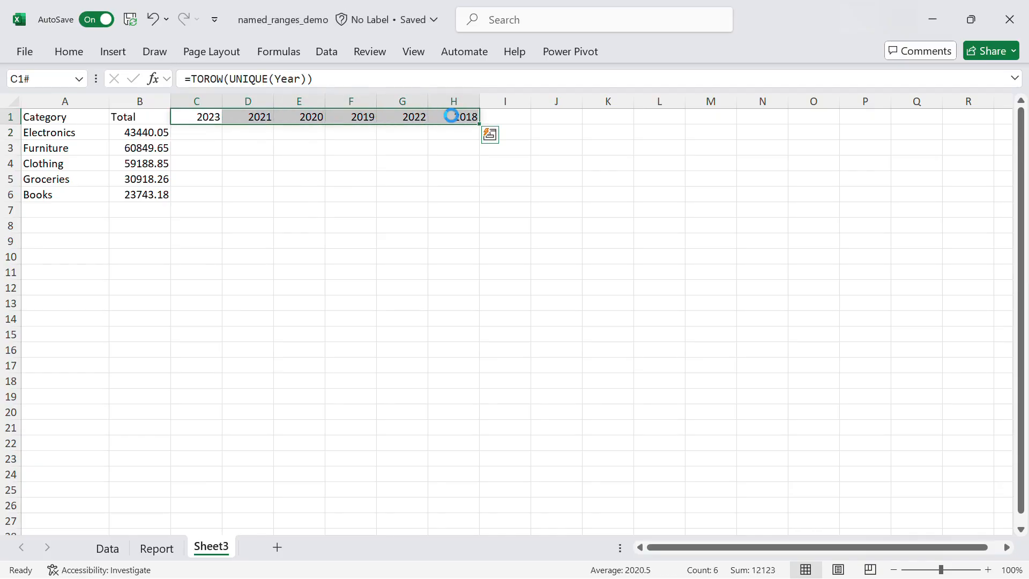
{"action": "right_click", "coordinate": [213, 115]}
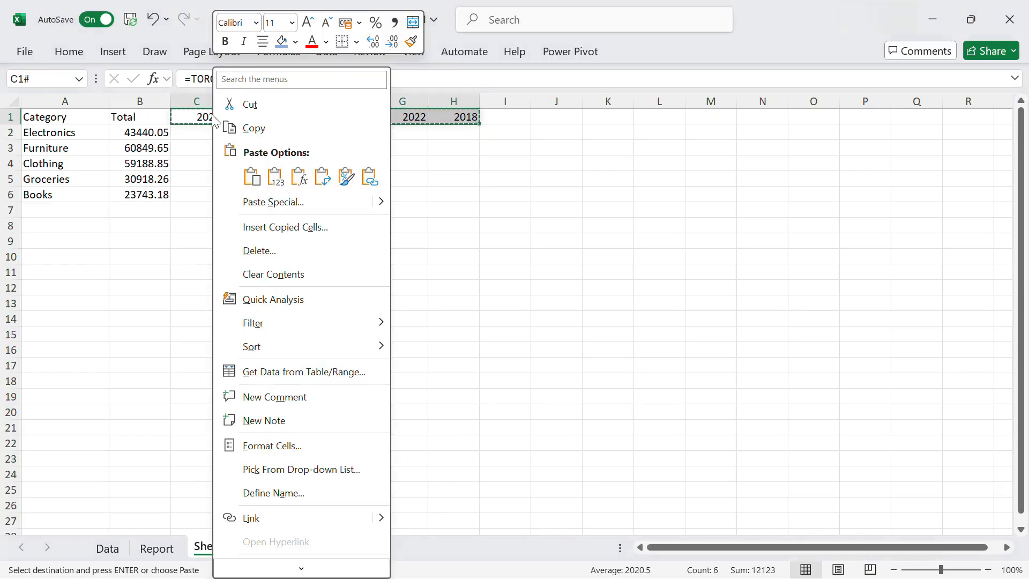
{"action": "left_click", "coordinate": [275, 171]}
{"action": "left_click", "coordinate": [243, 171]}
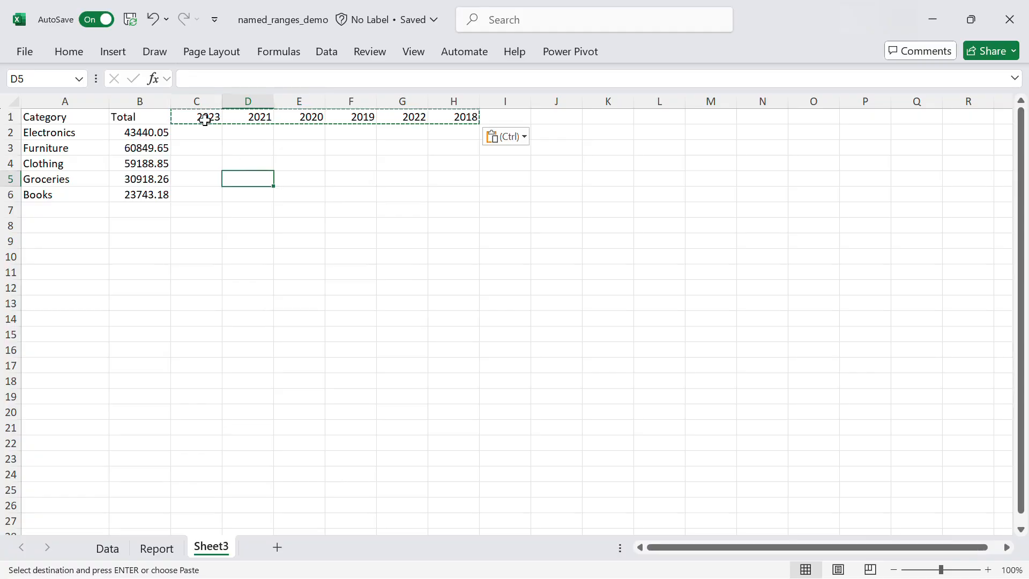
{"action": "left_click_drag", "start_coordinate": [207, 117], "coordinate": [402, 117]}
{"action": "left_click", "coordinate": [344, 161]}
Step: Start a SUMIFS formula in cell C2 with the named range Sales as its sum range
{"action": "left_click", "coordinate": [195, 133]}
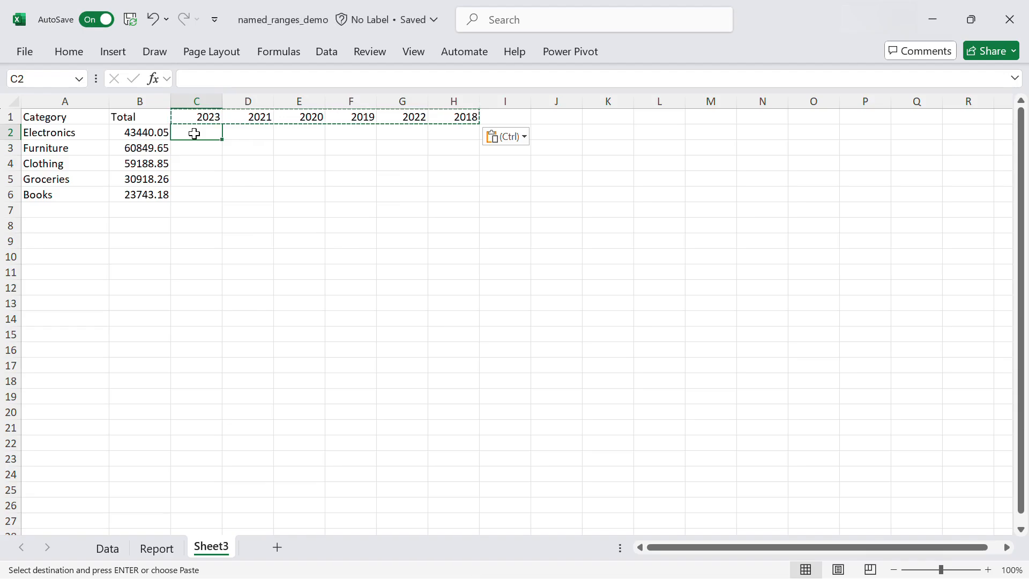
{"action": "type", "text": "="}
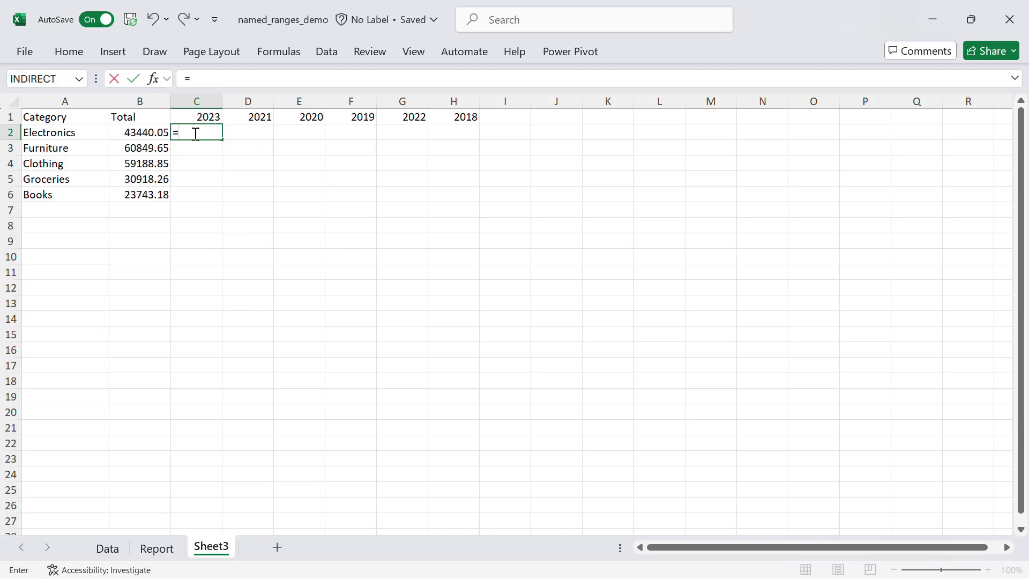
{"action": "type", "text": "Sum"}
{"action": "key", "text": "Down"}
{"action": "key", "text": "Down"}
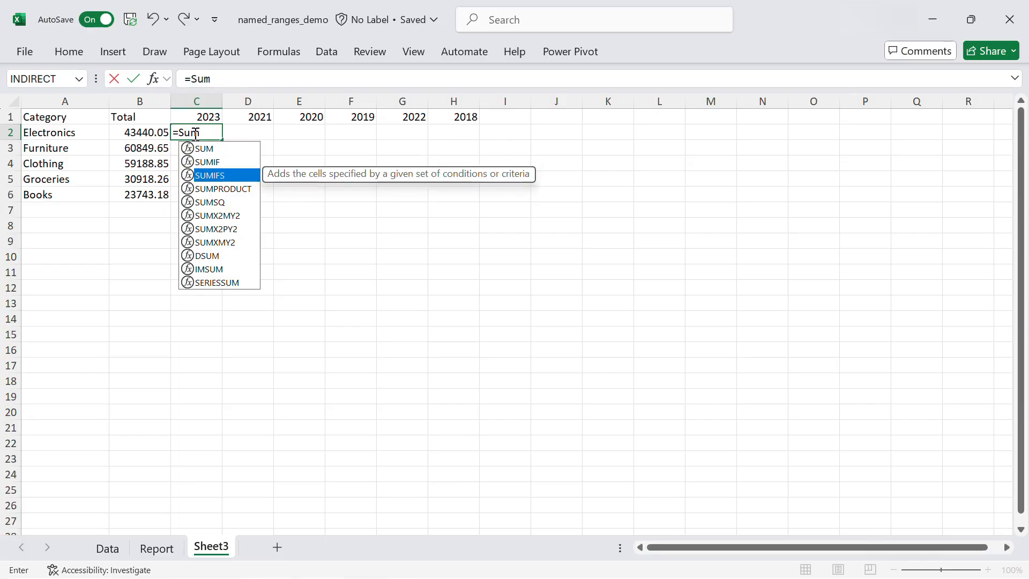
{"action": "key", "text": "Tab"}
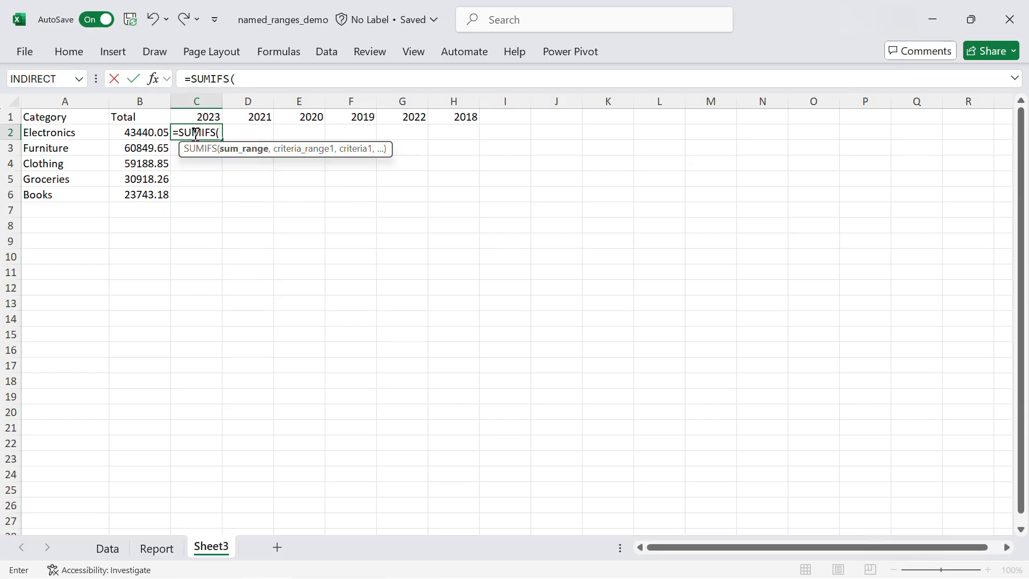
{"action": "type", "text": "Sal"}
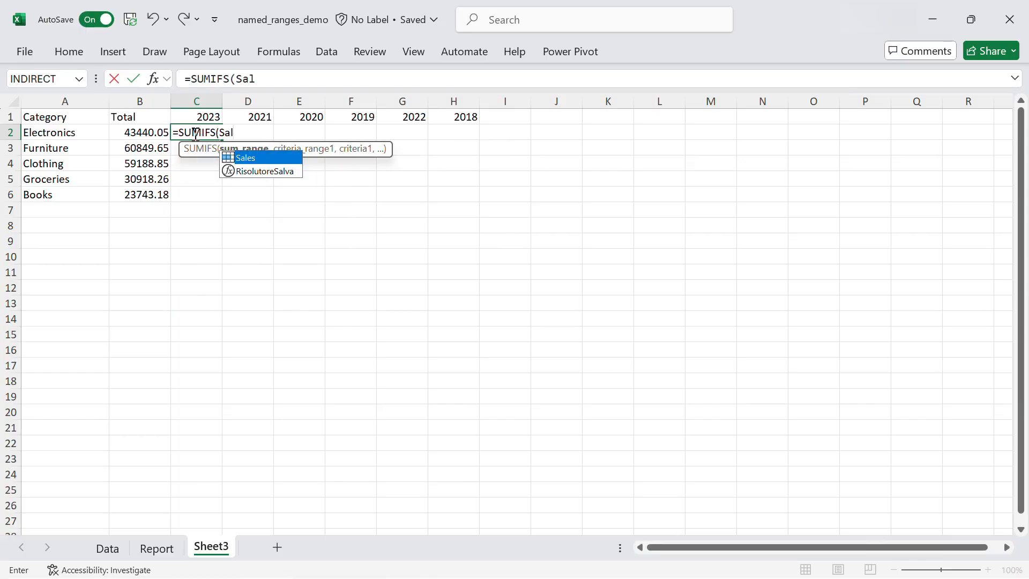
{"action": "type", "text": "es,"}
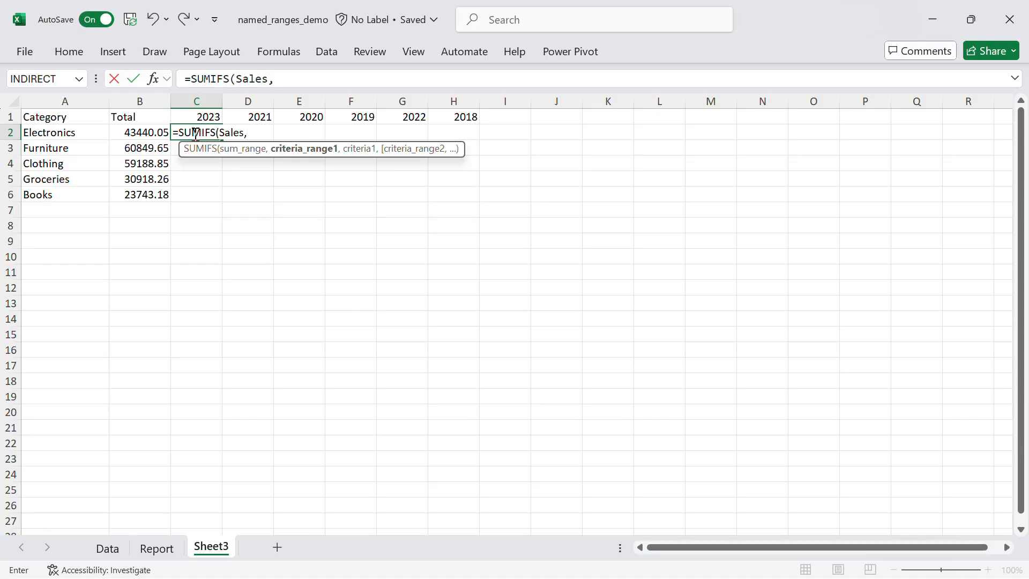
Step: Add the first criteria pair to the C2 formula: the named range Category matched against $A2, with only the column locked
{"action": "type", "text": "C"}
{"action": "key", "text": "Tab"}
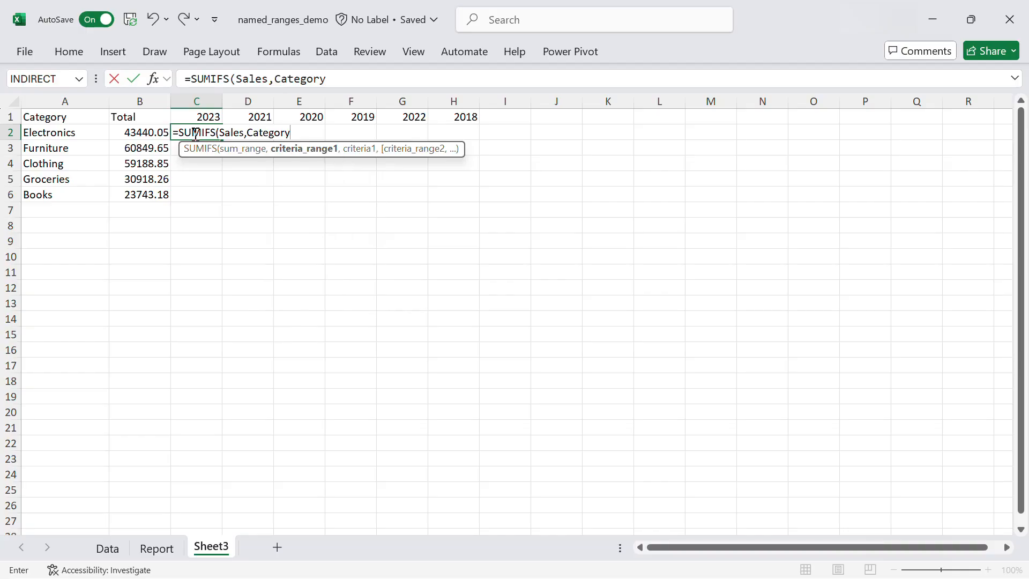
{"action": "type", "text": ","}
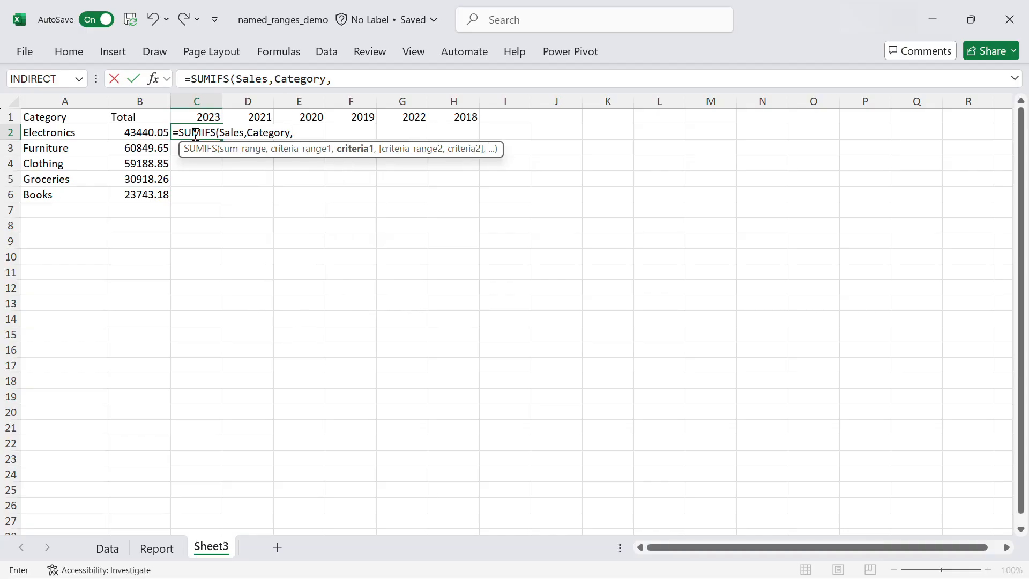
{"action": "left_click", "coordinate": [66, 136]}
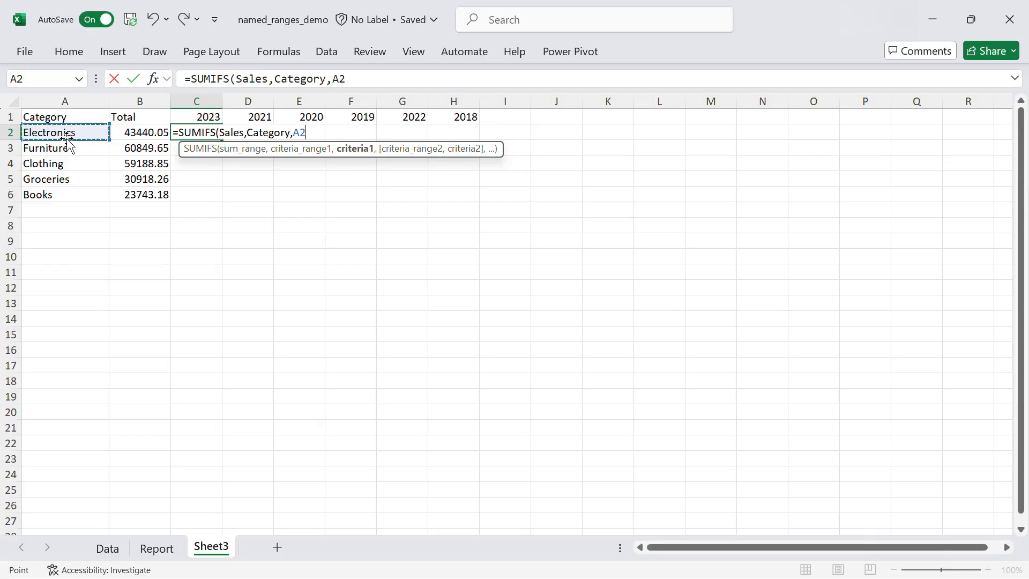
{"action": "key", "text": "F4"}
{"action": "key", "text": "F4"}
{"action": "key", "text": "F4"}
{"action": "type", "text": ","}
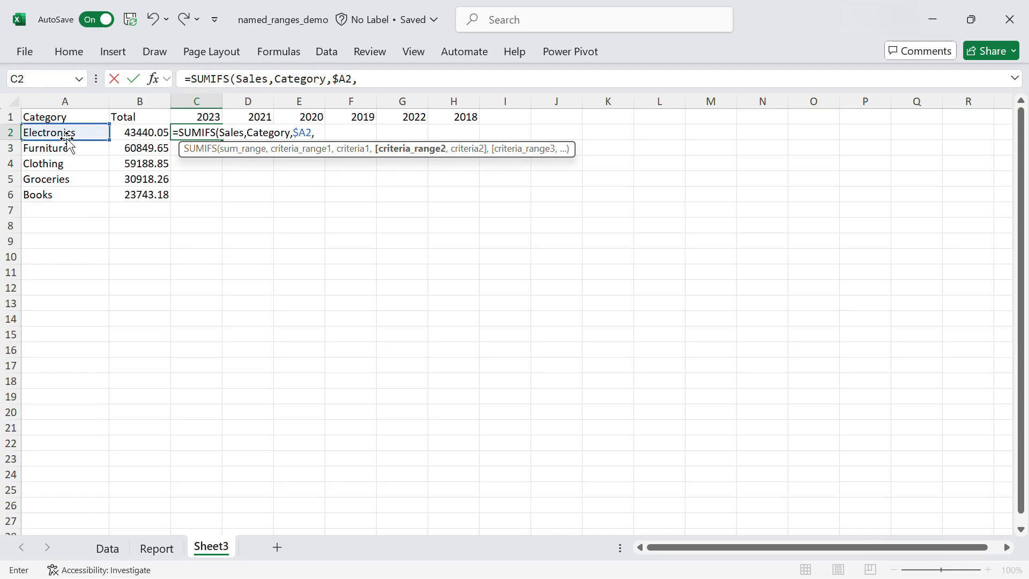
Step: Add Year matched against C$1 as the second criteria pair, completing C2 as =SUMIFS(Sales,Category,$A2,Year,C$1)
{"action": "type", "text": "Y"}
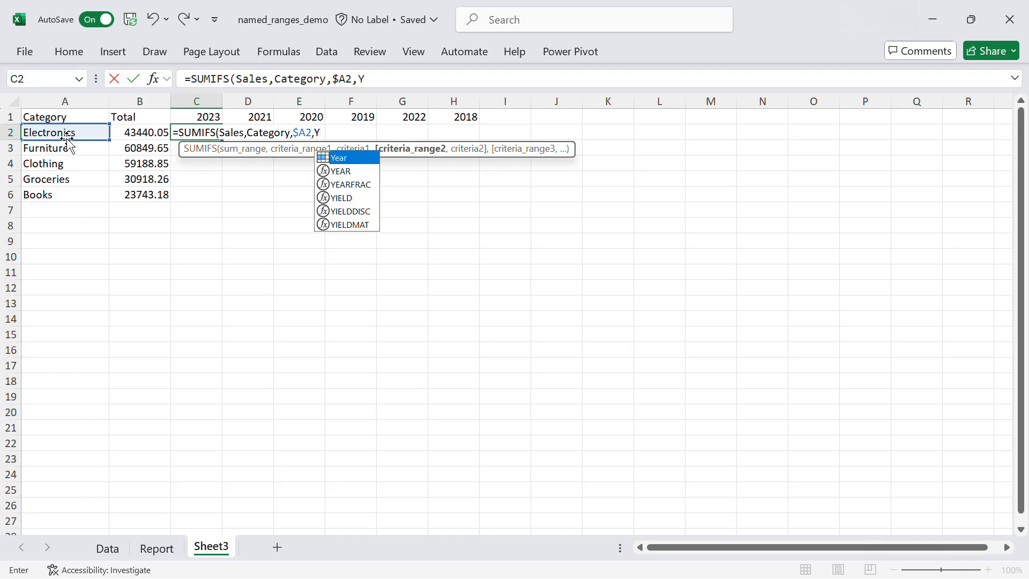
{"action": "key", "text": "Tab"}
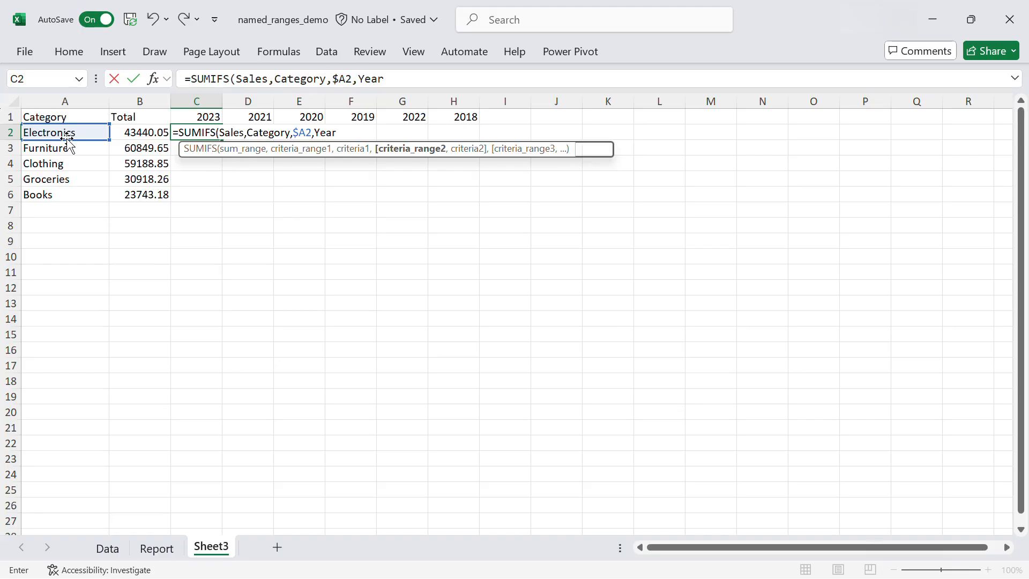
{"action": "type", "text": ","}
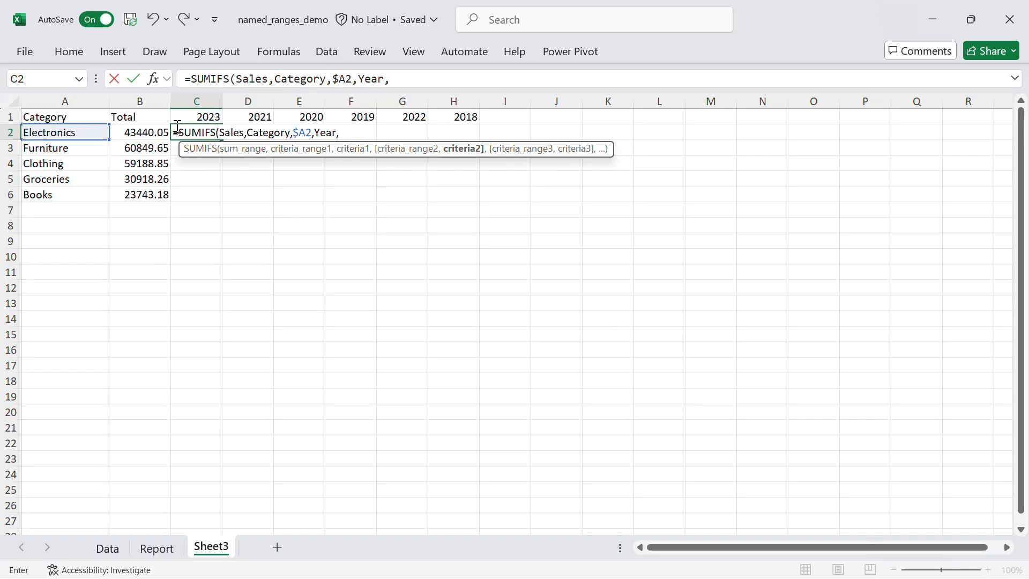
{"action": "left_click", "coordinate": [192, 116]}
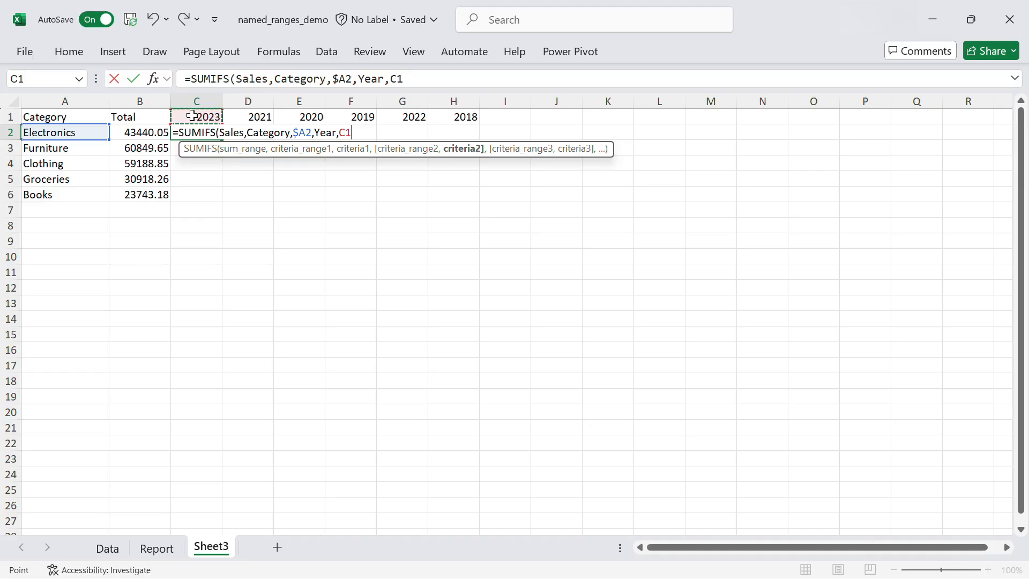
{"action": "key", "text": "F4"}
{"action": "key", "text": "F4"}
{"action": "type", "text": ")"}
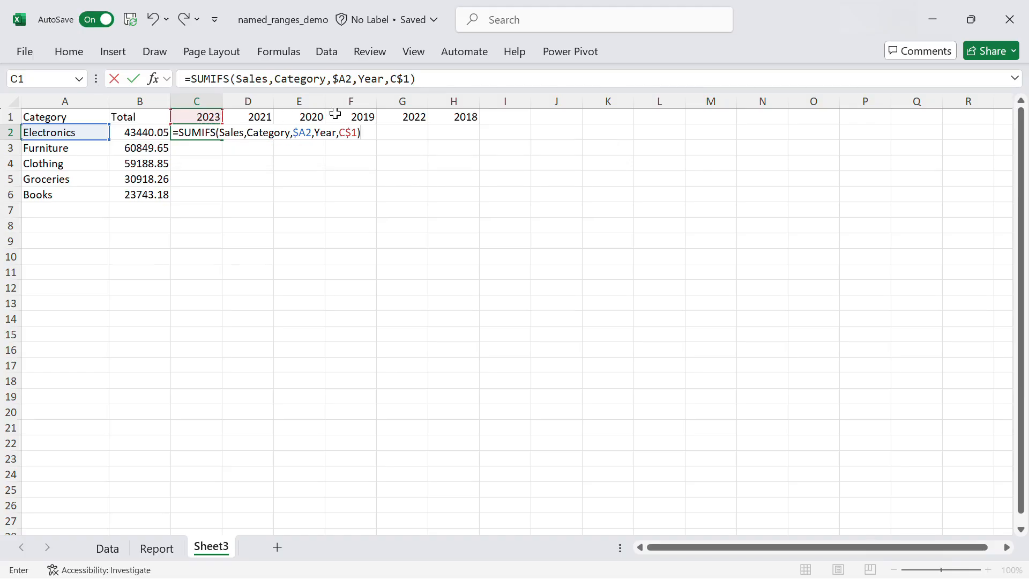
{"action": "key", "text": "Return"}
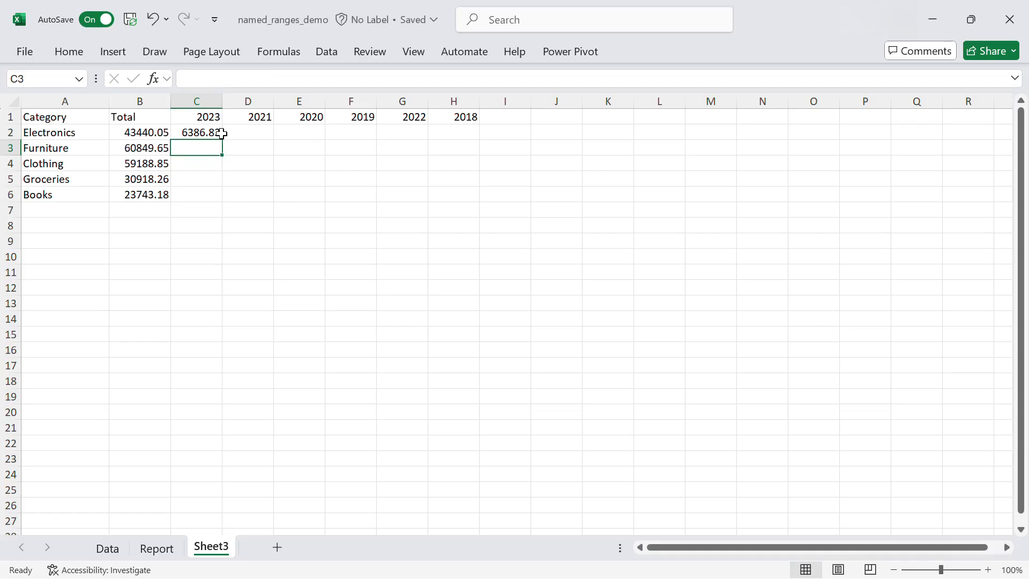
Step: Fill the C2 formula across and down through H6 to cover every category and year
{"action": "left_click", "coordinate": [222, 133]}
{"action": "mouse_move", "coordinate": [221, 139]}
{"action": "left_mouse_down"}
{"action": "mouse_move", "coordinate": [457, 138]}
{"action": "mouse_move", "coordinate": [480, 152]}
{"action": "mouse_move", "coordinate": [478, 199]}
{"action": "left_mouse_up"}
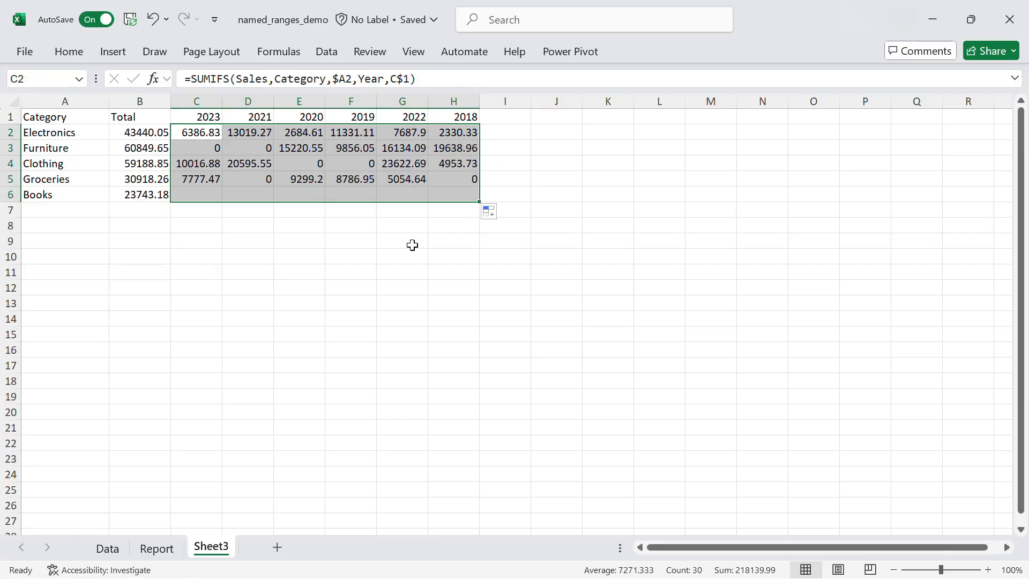
{"action": "left_click", "coordinate": [296, 179]}
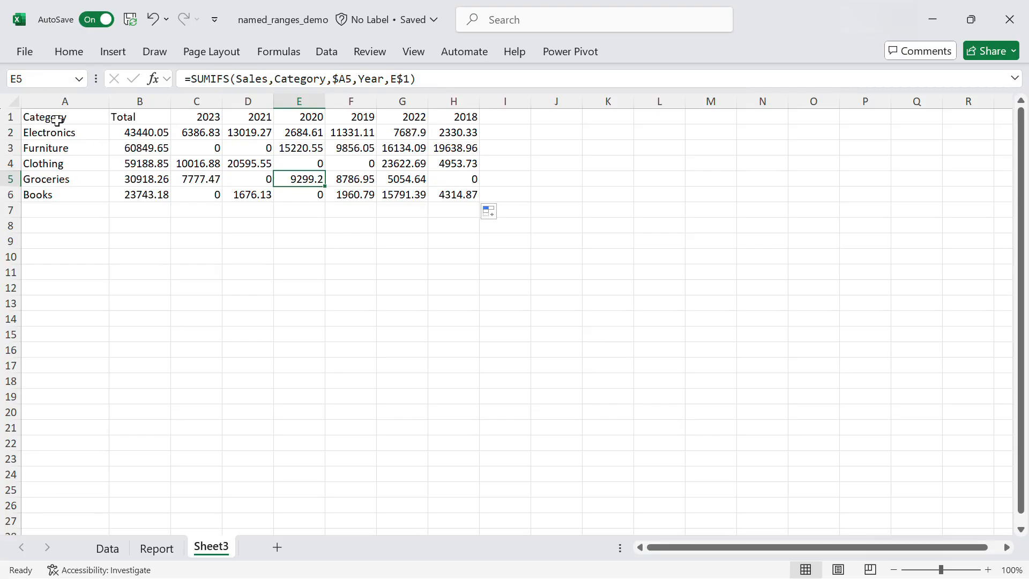
Step: Apply All Borders to the report table A1:H6
{"action": "left_click_drag", "start_coordinate": [50, 117], "coordinate": [468, 188]}
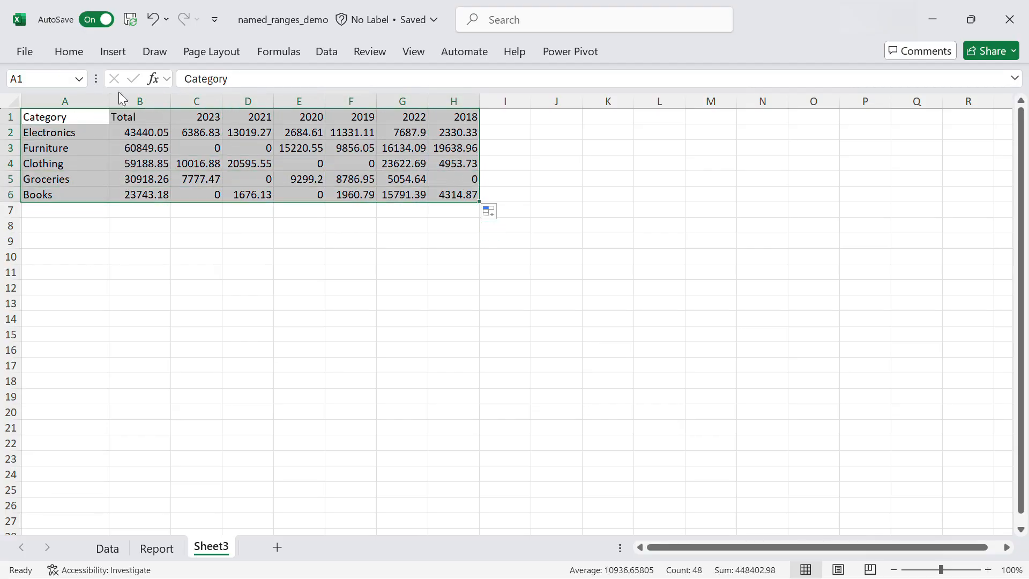
{"action": "left_click", "coordinate": [81, 53]}
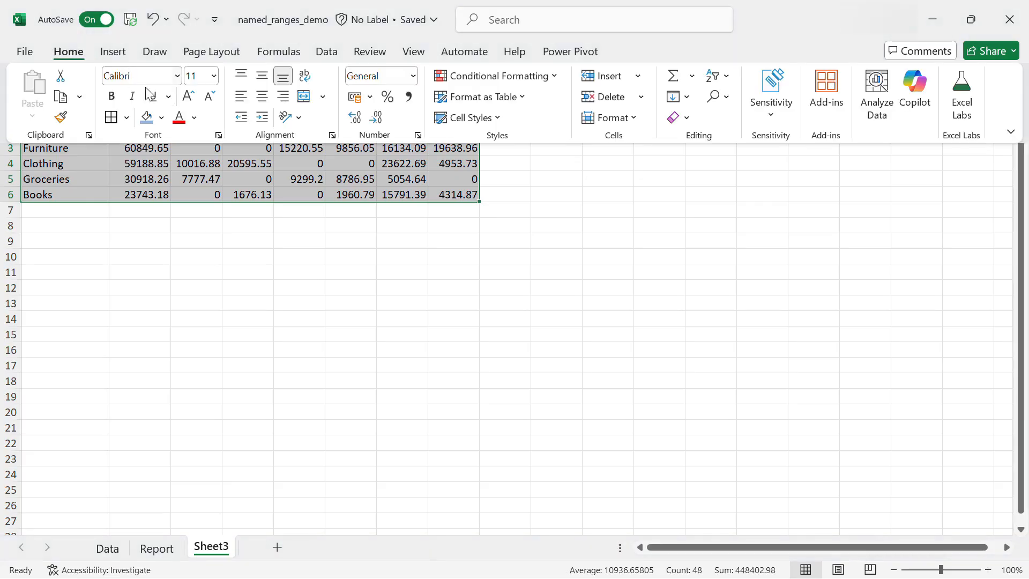
{"action": "left_click", "coordinate": [127, 119]}
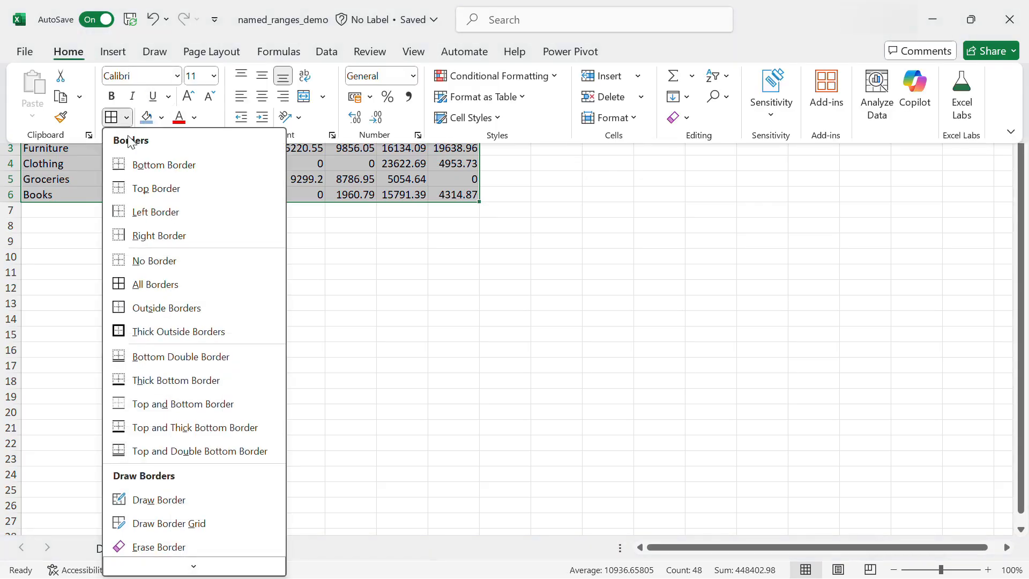
{"action": "left_click", "coordinate": [133, 284]}
Step: Shade the header row A1:H1 with the light blue fill color
{"action": "left_click_drag", "start_coordinate": [75, 119], "coordinate": [435, 115]}
{"action": "left_click", "coordinate": [78, 53]}
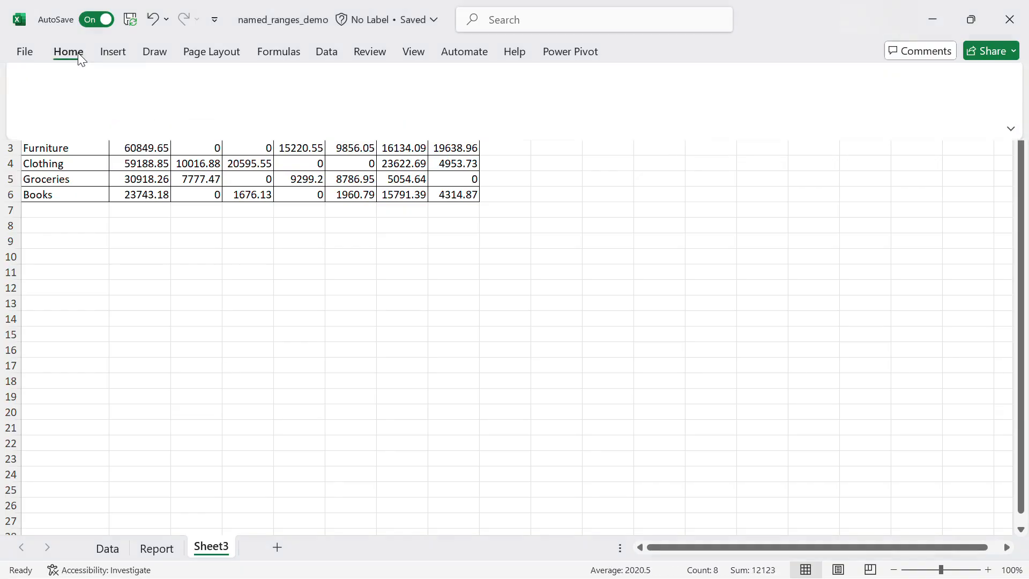
{"action": "left_click", "coordinate": [147, 119]}
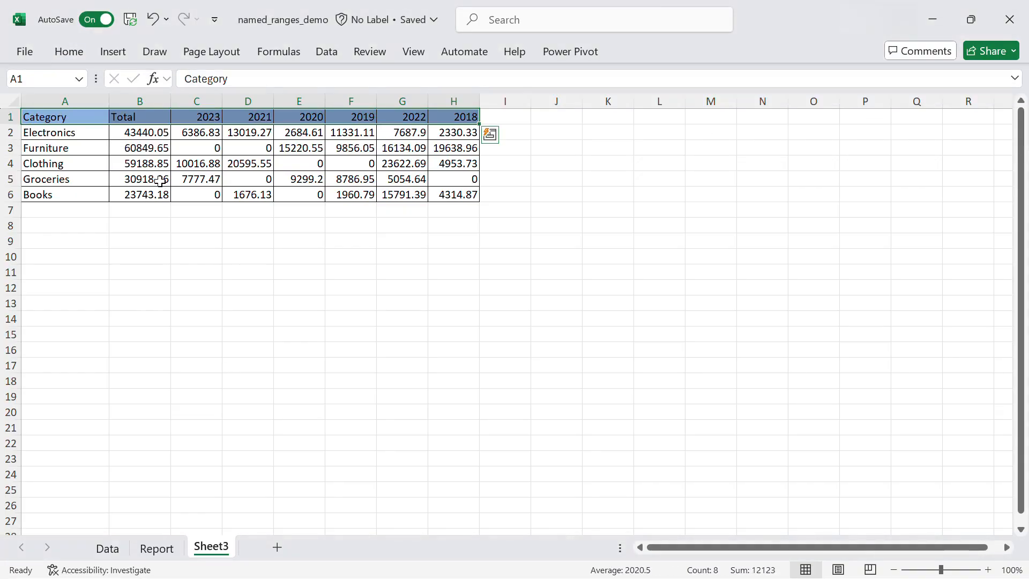
Step: Widen column I and enter the header Trend in cell I1
{"action": "left_click_drag", "start_coordinate": [528, 104], "coordinate": [547, 104]}
{"action": "double_click", "coordinate": [523, 119]}
{"action": "type", "text": "T"}
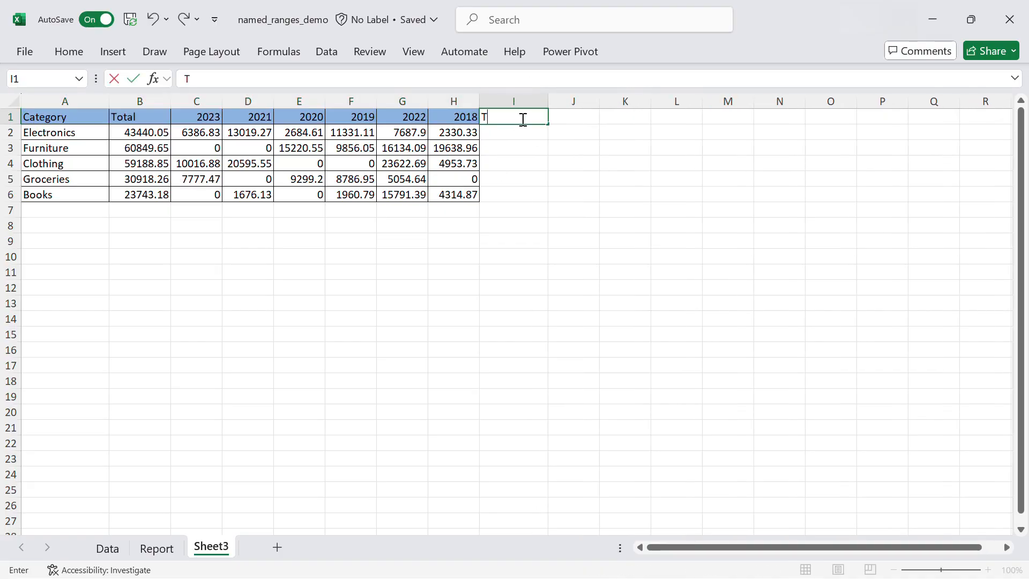
{"action": "type", "text": "rend"}
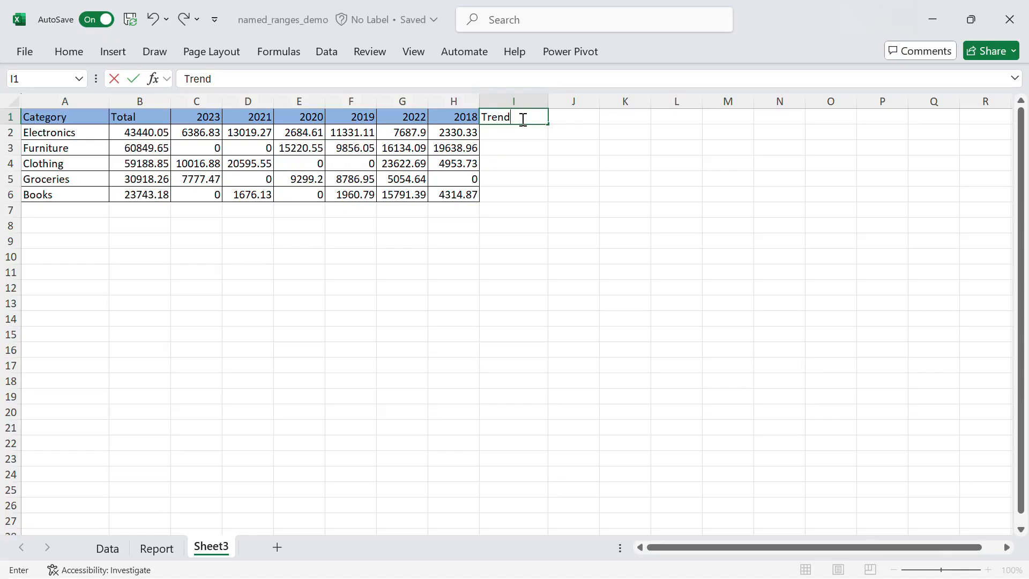
{"action": "key", "text": "Return"}
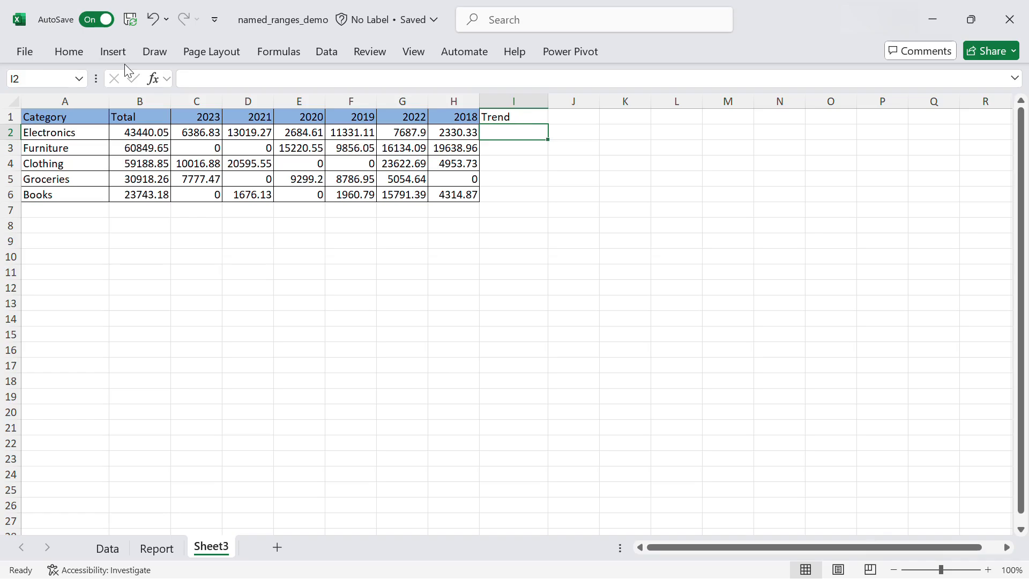
Step: Insert a line sparkline in I2 from the data range C2:H2 and fill it down to I6
{"action": "left_click", "coordinate": [114, 53]}
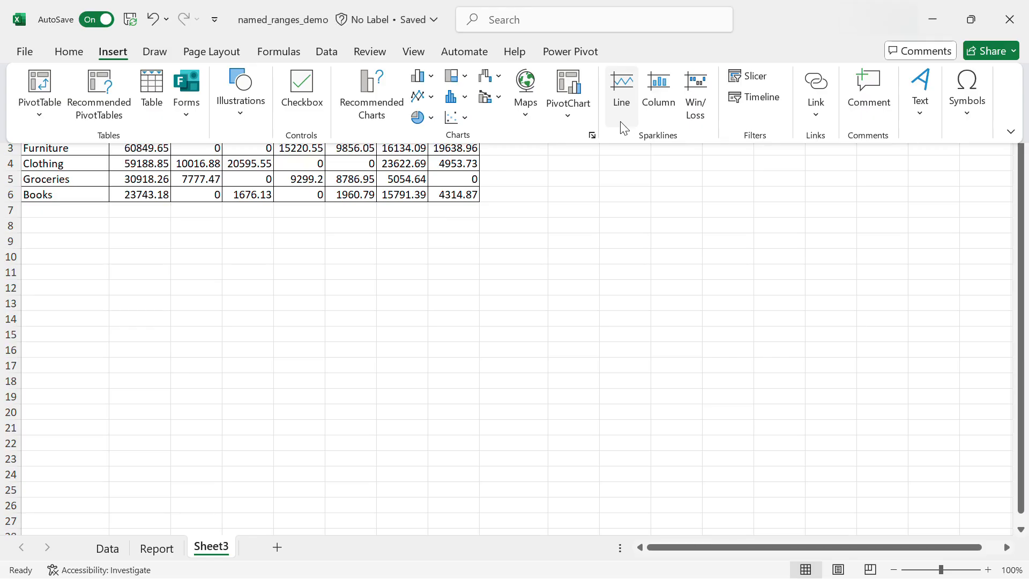
{"action": "left_click", "coordinate": [621, 102]}
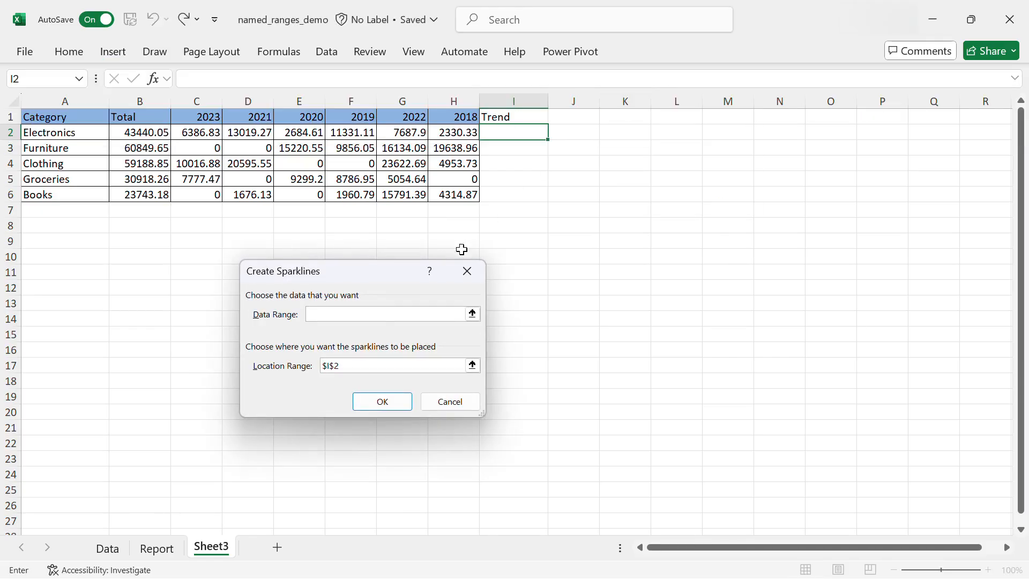
{"action": "left_click_drag", "start_coordinate": [203, 132], "coordinate": [449, 131]}
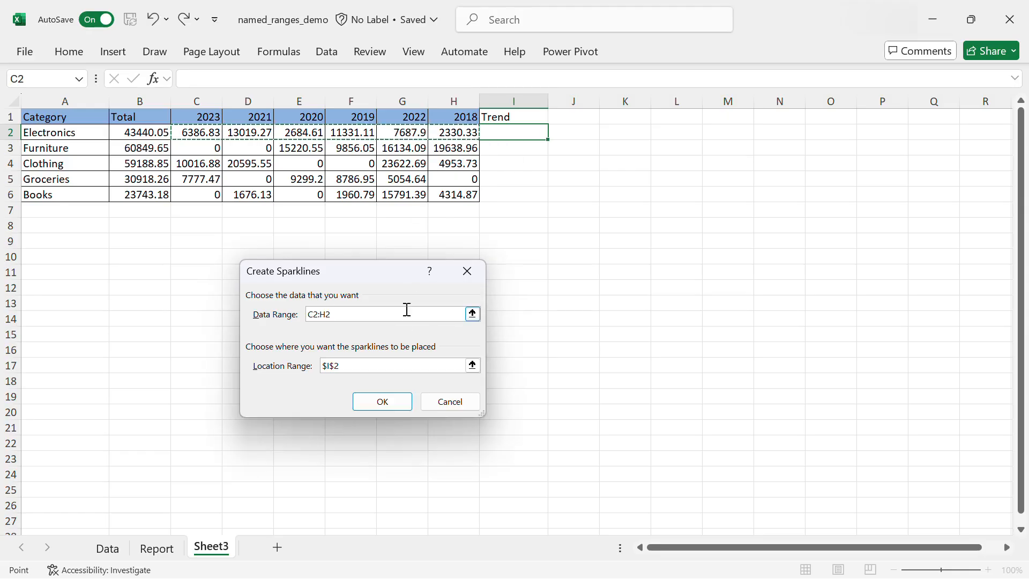
{"action": "left_click", "coordinate": [403, 406]}
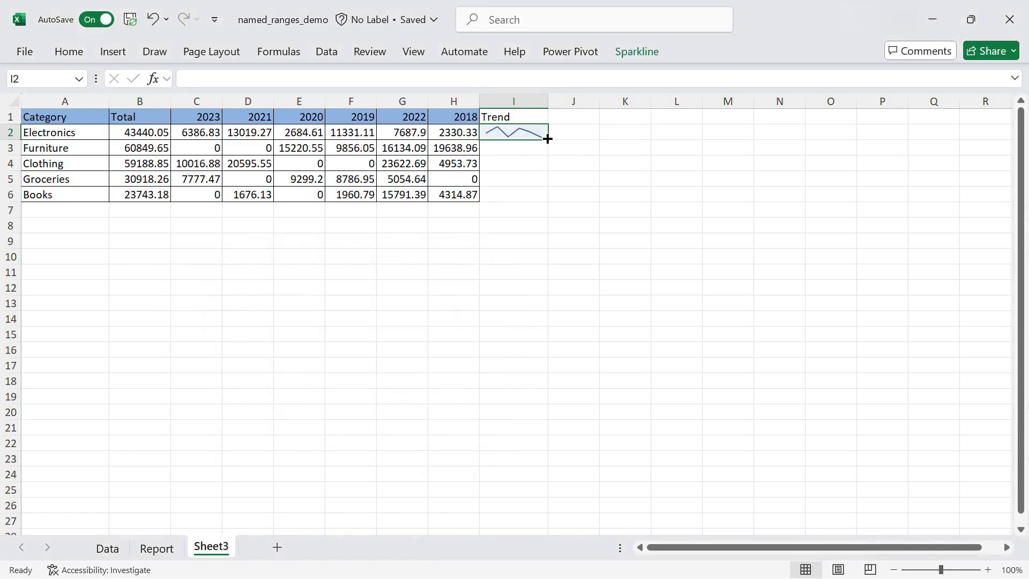
{"action": "left_click_drag", "start_coordinate": [548, 139], "coordinate": [543, 198]}
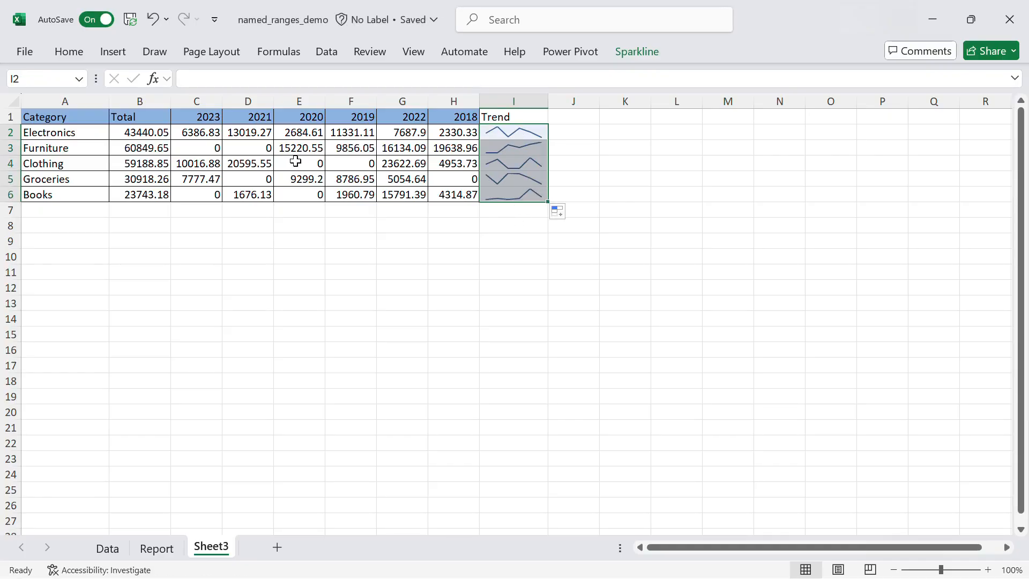
Step: Show the High Point marker on the Trend sparklines in I2:I6
{"action": "left_click_drag", "start_coordinate": [217, 138], "coordinate": [424, 134]}
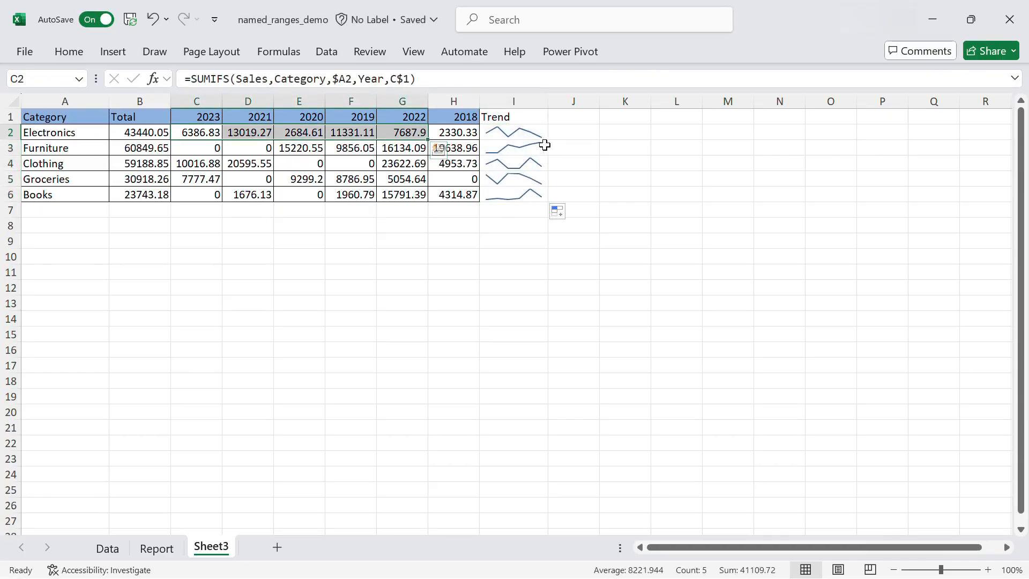
{"action": "left_click", "coordinate": [530, 133]}
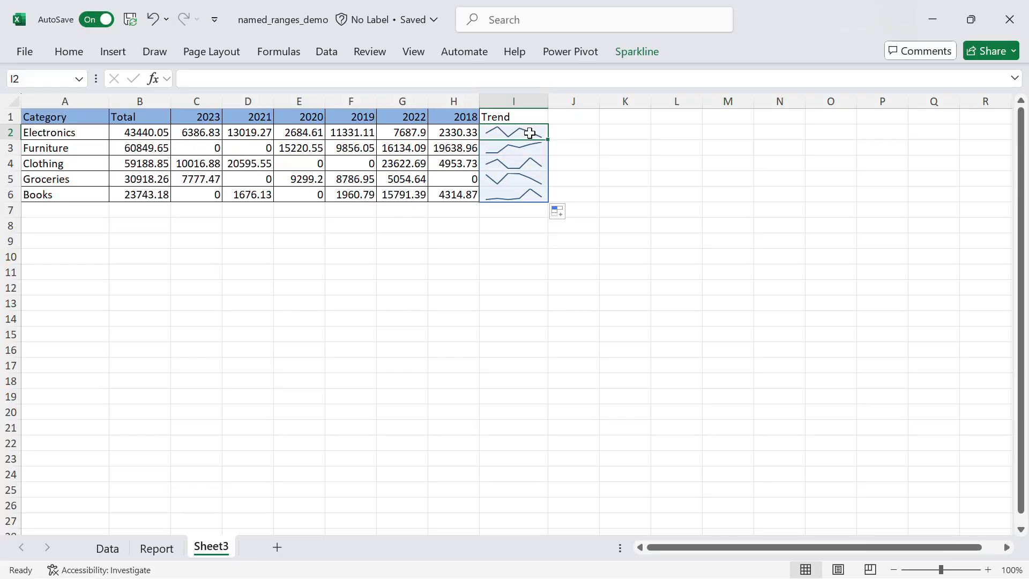
{"action": "left_click", "coordinate": [634, 52]}
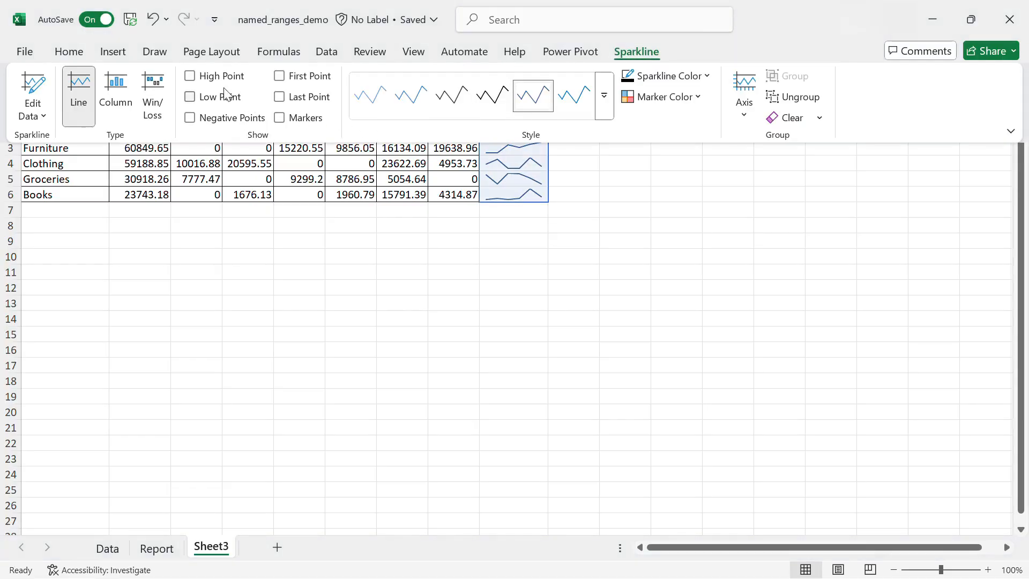
{"action": "left_click", "coordinate": [191, 76]}
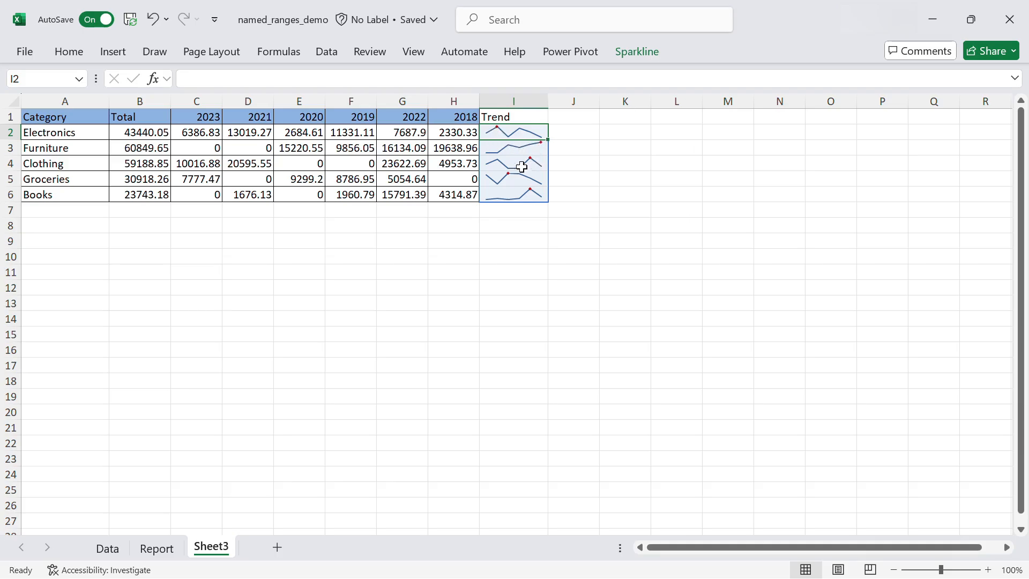
{"action": "left_click", "coordinate": [603, 413]}
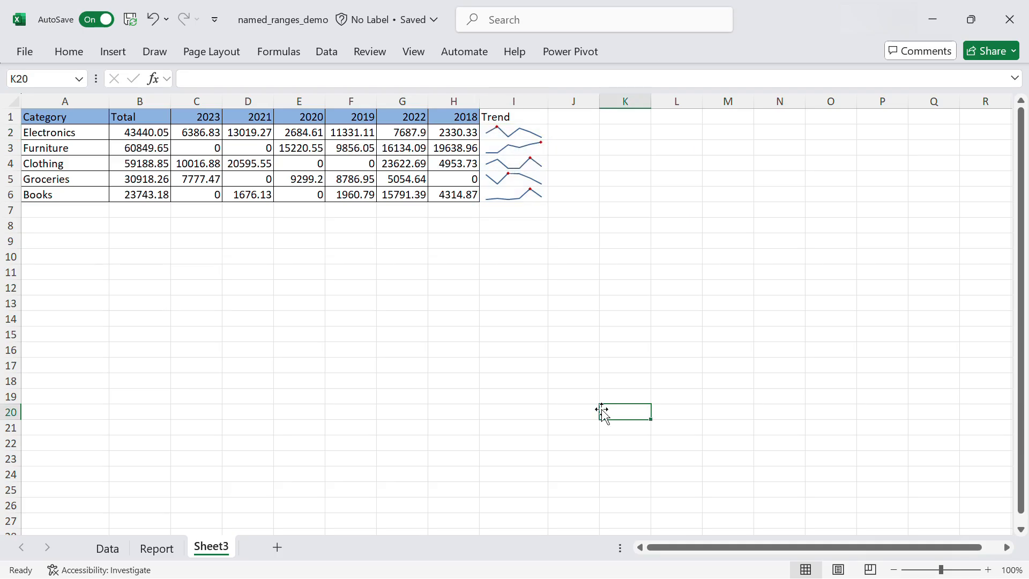